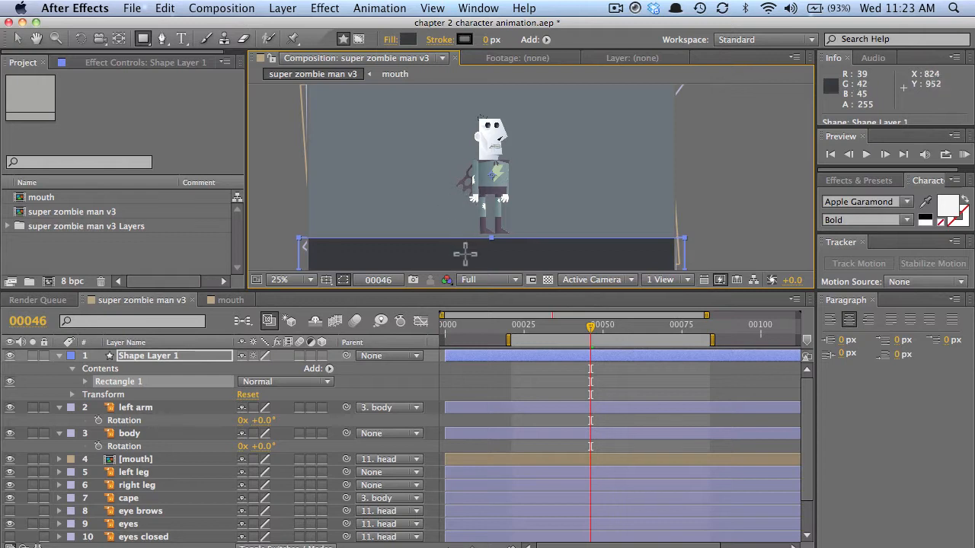
- Move the dark floor rectangle up until its upper edge meets the soles of the character's feet
drag(466, 245, 489, 161)
click(17, 39)
scroll(470, 236, up, 4)
scroll(470, 240, down, 4)
scroll(493, 139, up, 4)
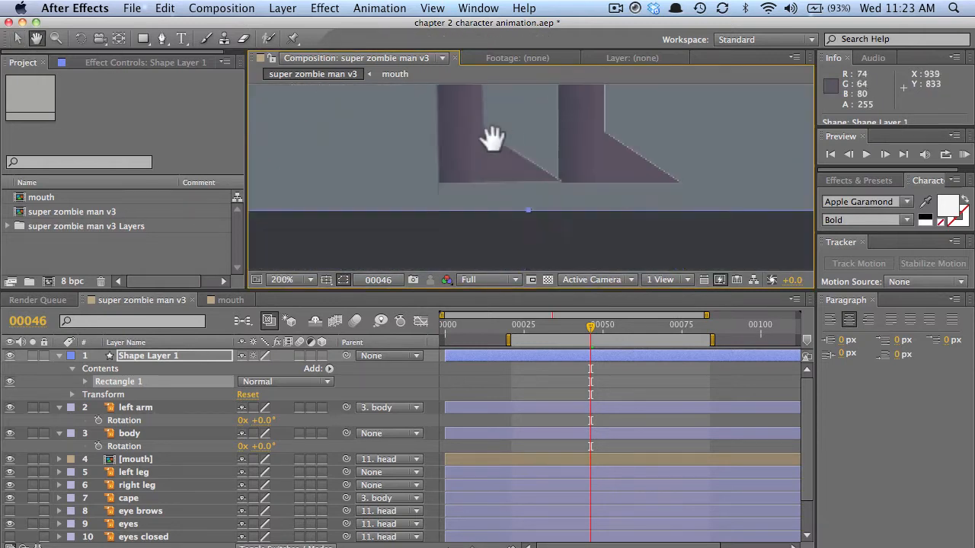
scroll(525, 233, down, 4)
- Adjust the left leg layer's rotation so its foot sits level on the floor
click(182, 472)
key(r)
click(263, 485)
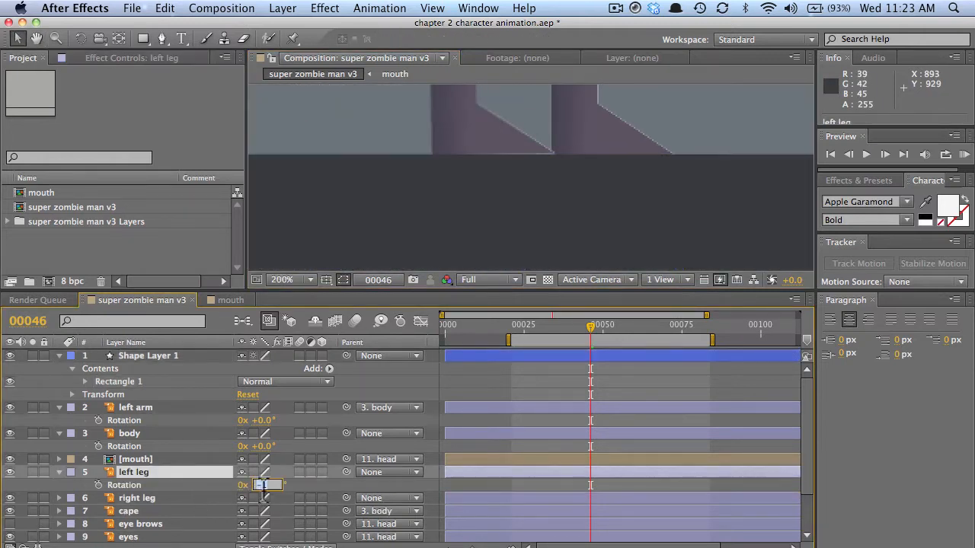
key(Return)
key(r)
scroll(329, 182, down, 2)
key(space)
scroll(400, 149, down, 1)
drag(427, 129, 388, 177)
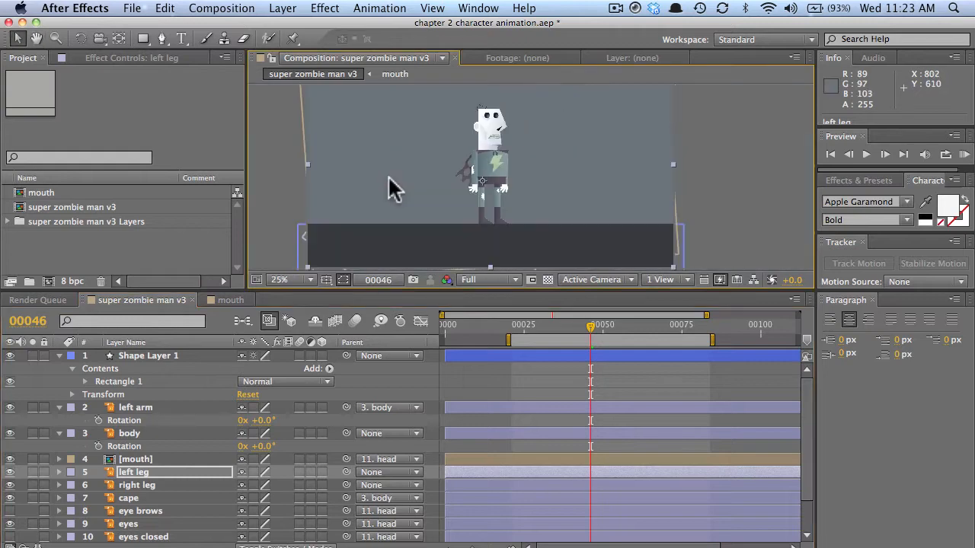
click(494, 190)
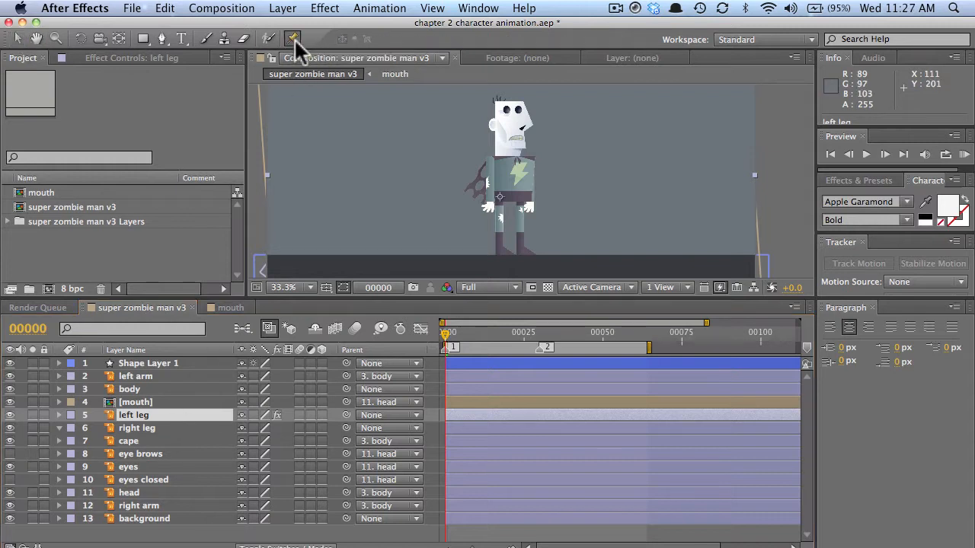
- Place Puppet pins on the left leg at the hip, knee, ankle and toe
click(506, 224)
scroll(455, 242, up, 3)
scroll(456, 239, down, 1)
drag(456, 240, 479, 107)
click(460, 95)
click(462, 166)
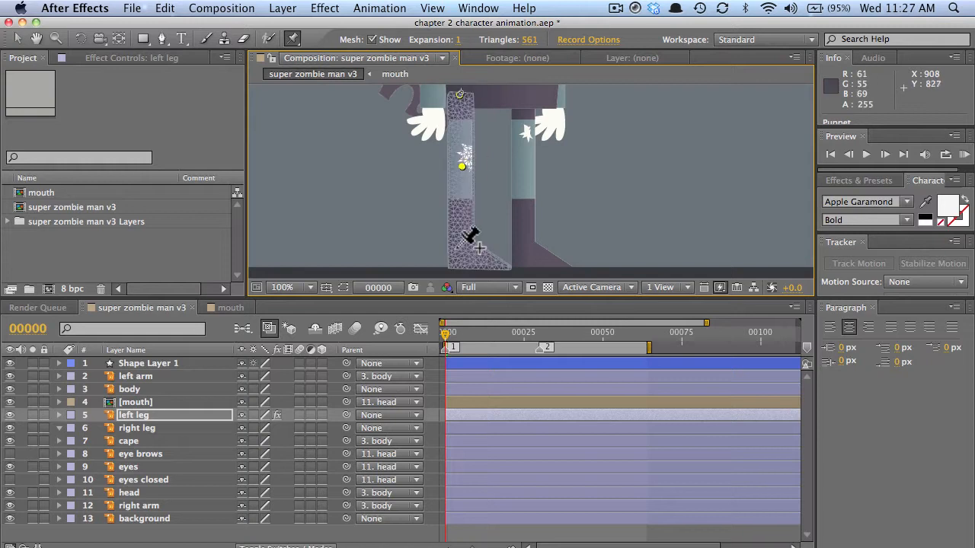
click(455, 252)
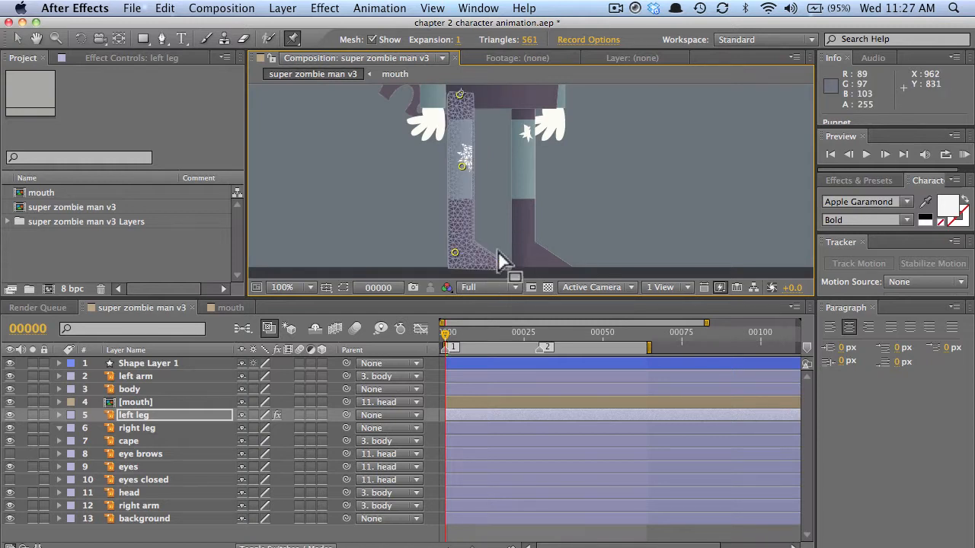
- Place Puppet pins on the right leg at the hip, knee, ankle and toe, and test the knee pin
click(148, 428)
click(522, 92)
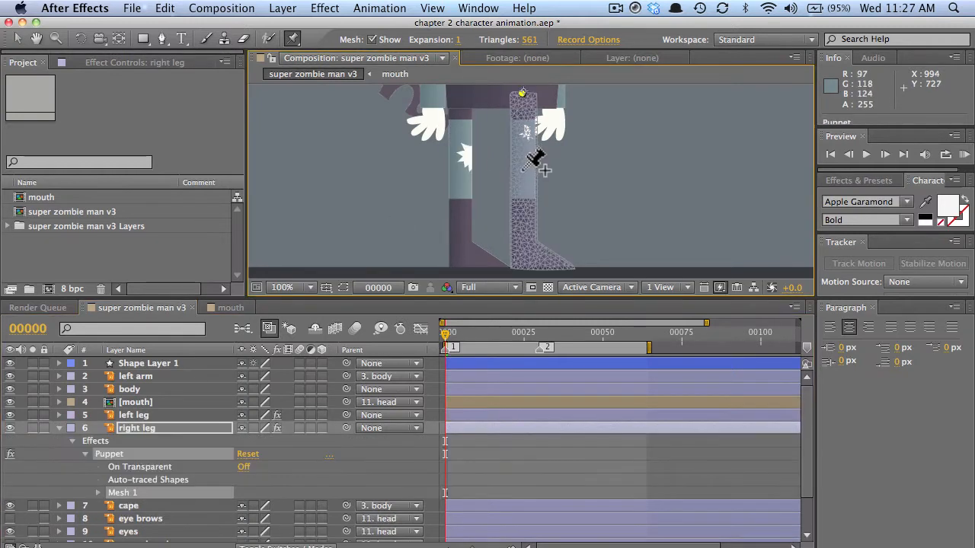
click(525, 165)
click(521, 254)
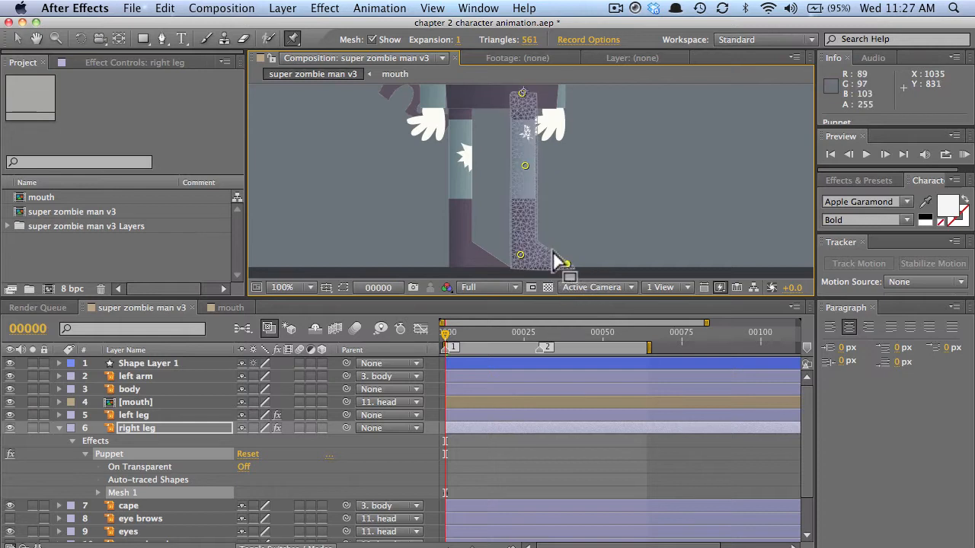
click(17, 38)
mouse_move(525, 166)
mouse_down()
mouse_move(536, 171)
mouse_move(528, 167)
mouse_up()
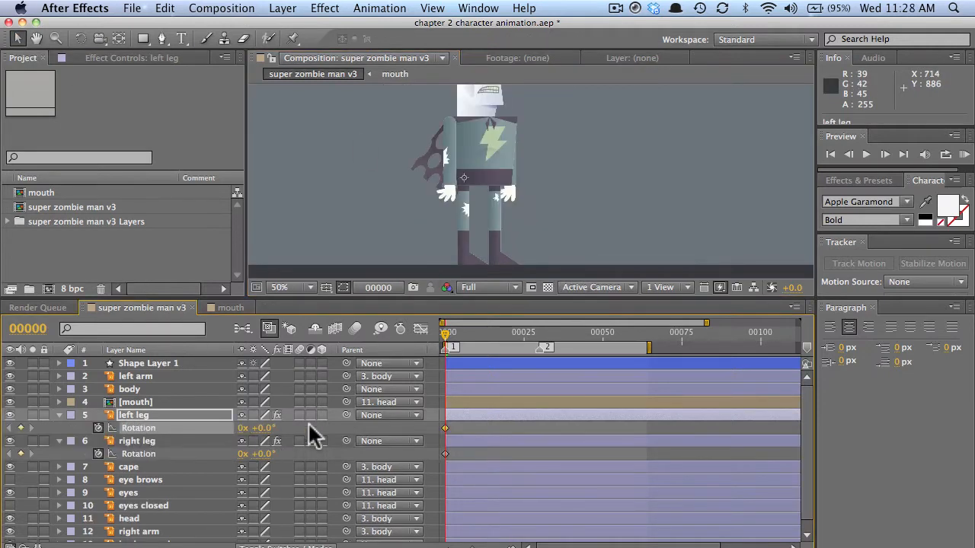
- At frame 0, rotate the left leg to 27° and the right leg to -15°, and bend the left knee backward with its Puppet pins
drag(264, 428, 259, 453)
click(131, 415)
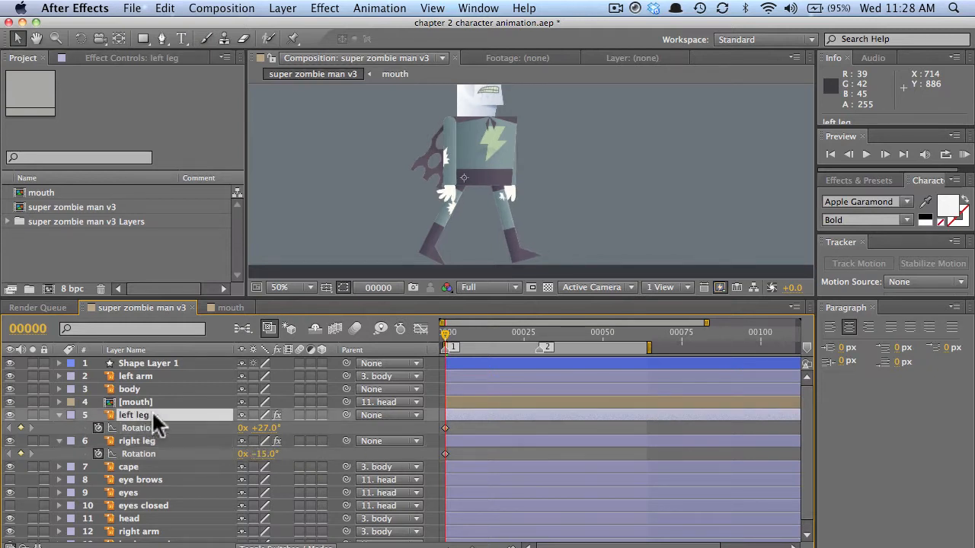
key(u)
click(86, 428)
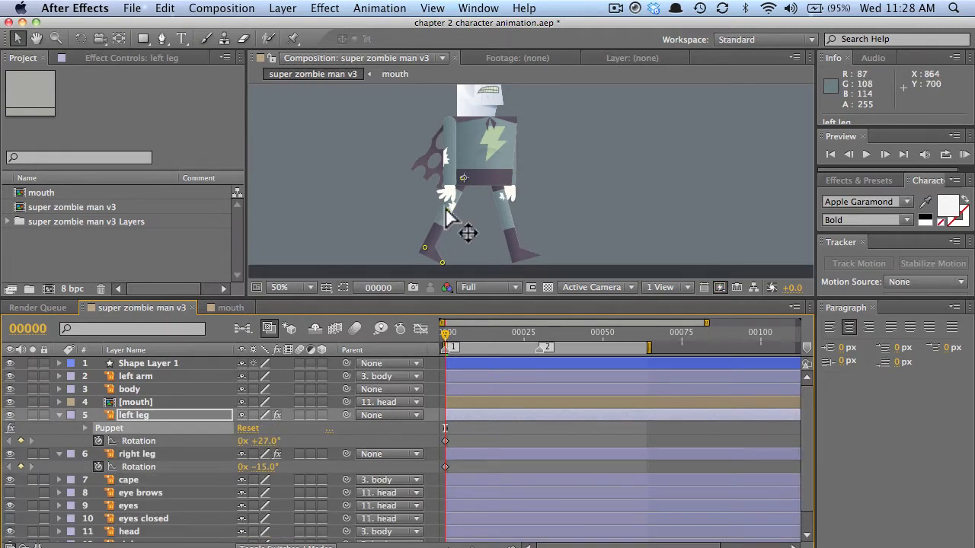
drag(447, 209, 456, 216)
drag(424, 247, 424, 226)
drag(442, 263, 461, 215)
drag(423, 254, 417, 253)
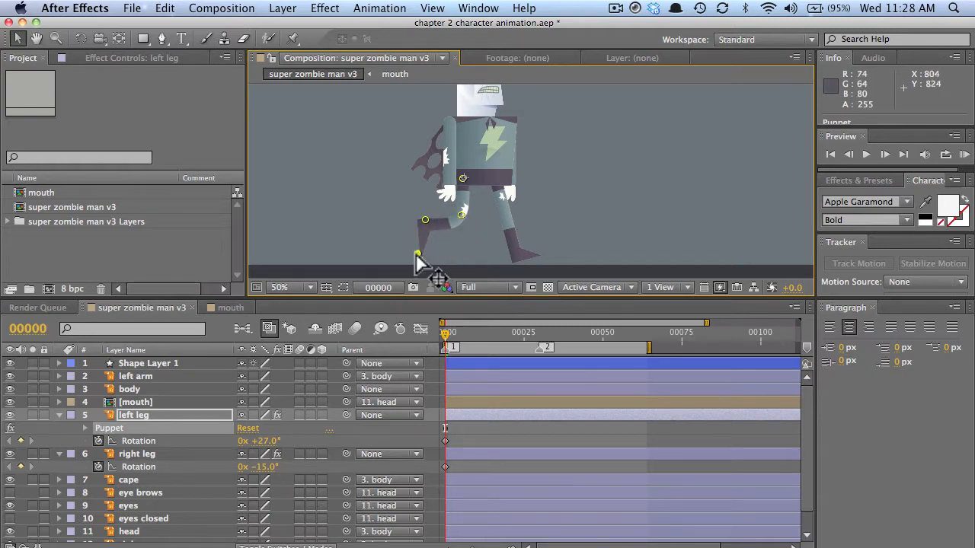
- Raise the right foot's toe and adjust the right knee with the leg's Puppet pins at frame 0
click(133, 455)
key(u)
click(85, 467)
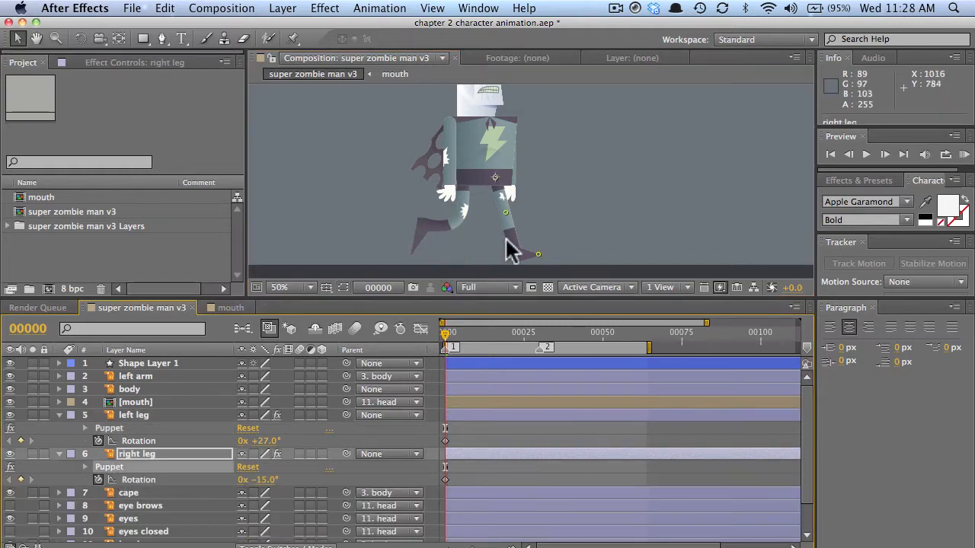
drag(539, 254, 540, 249)
click(503, 212)
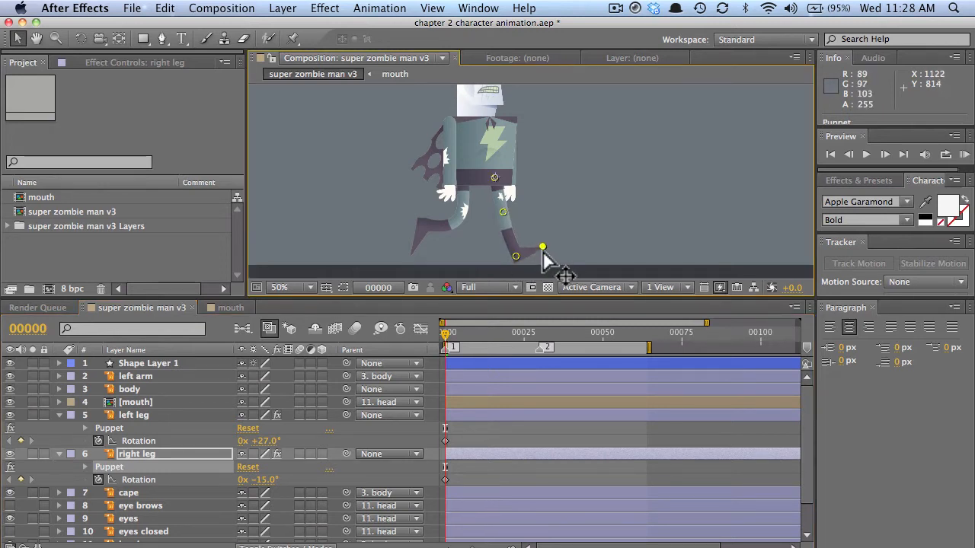
- Enable Position keyframing for both legs at frame 0 and set the X position to 927 for the left leg and 982 for the right
click(174, 456)
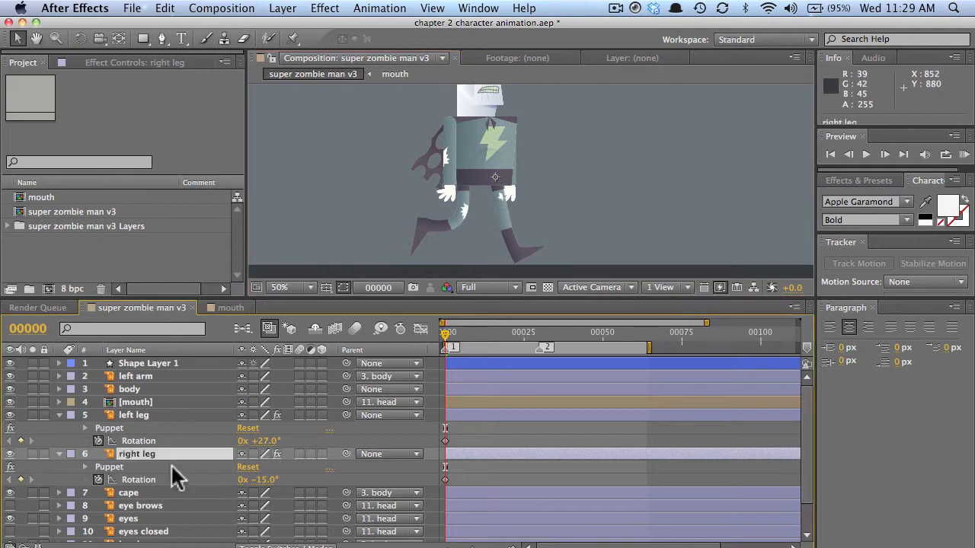
key(p)
click(99, 467)
click(133, 416)
key(p)
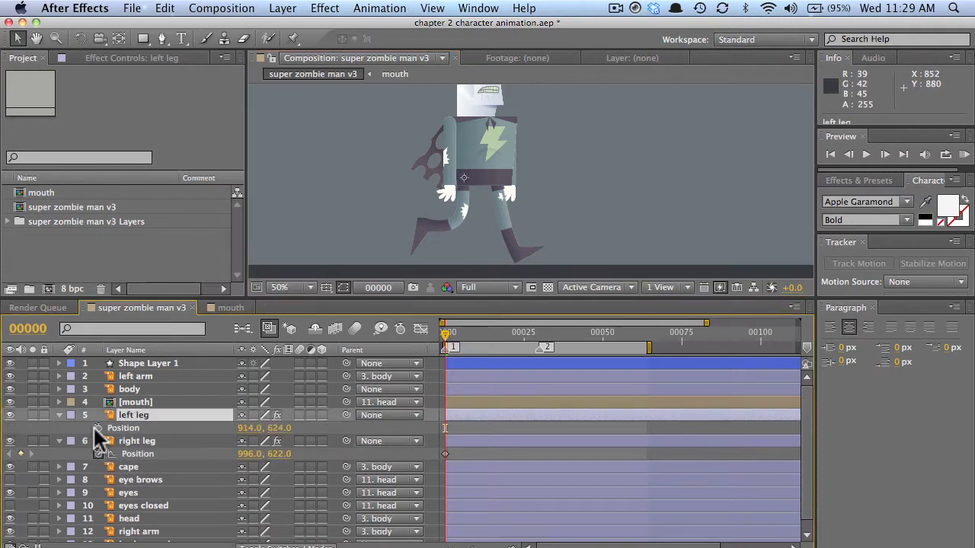
click(98, 428)
click(139, 450)
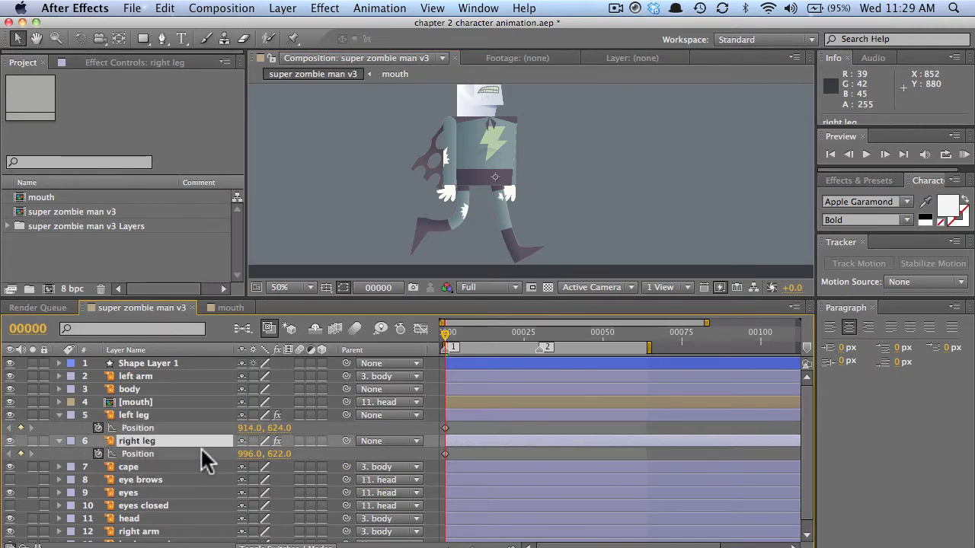
drag(249, 454, 259, 428)
- Reveal the left leg's keyframed properties and select its Puppet effect to show the pins
key(u)
click(85, 428)
click(122, 428)
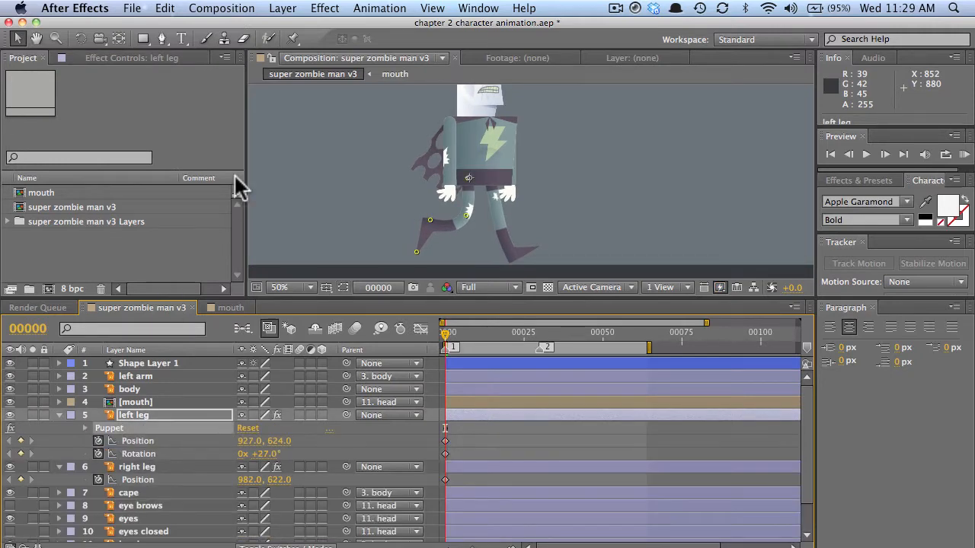
- Refine the right leg's knee, ankle and toe Puppet pins at frame 0 and set the leg's rotation to -18°
click(137, 467)
key(u)
click(119, 479)
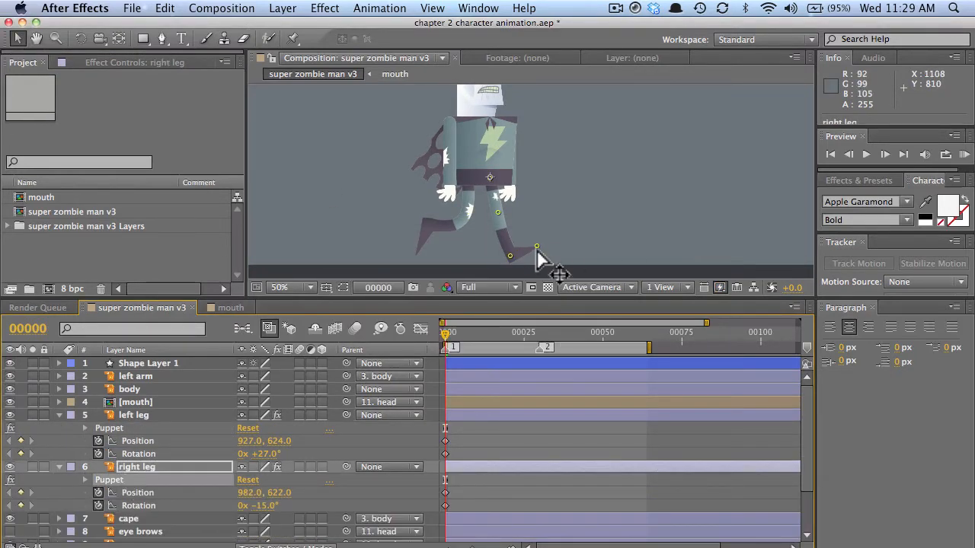
drag(509, 255, 508, 259)
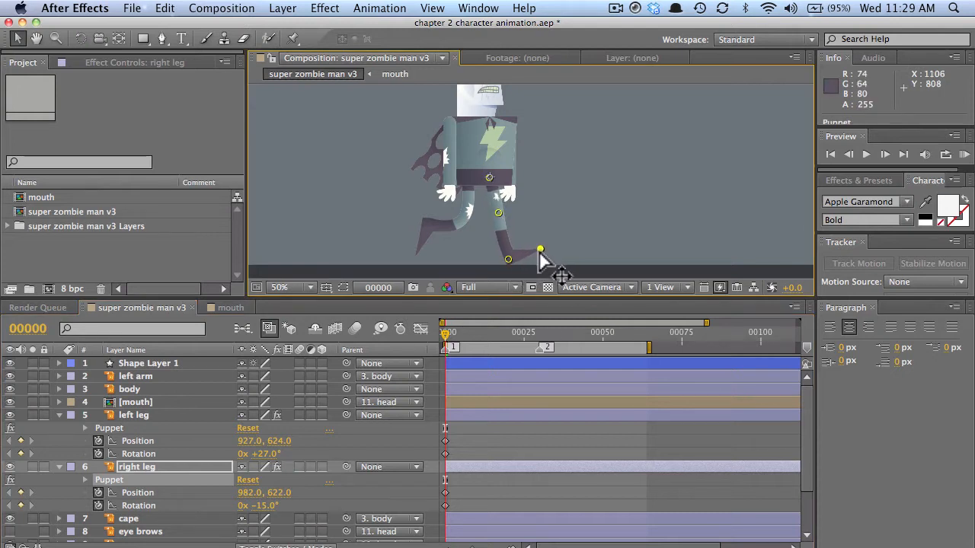
click(497, 214)
click(509, 260)
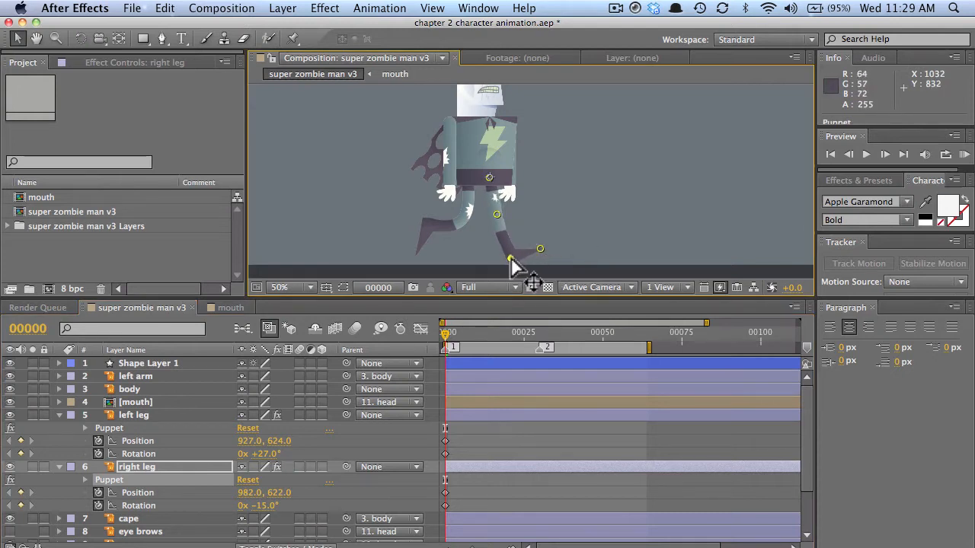
click(266, 505)
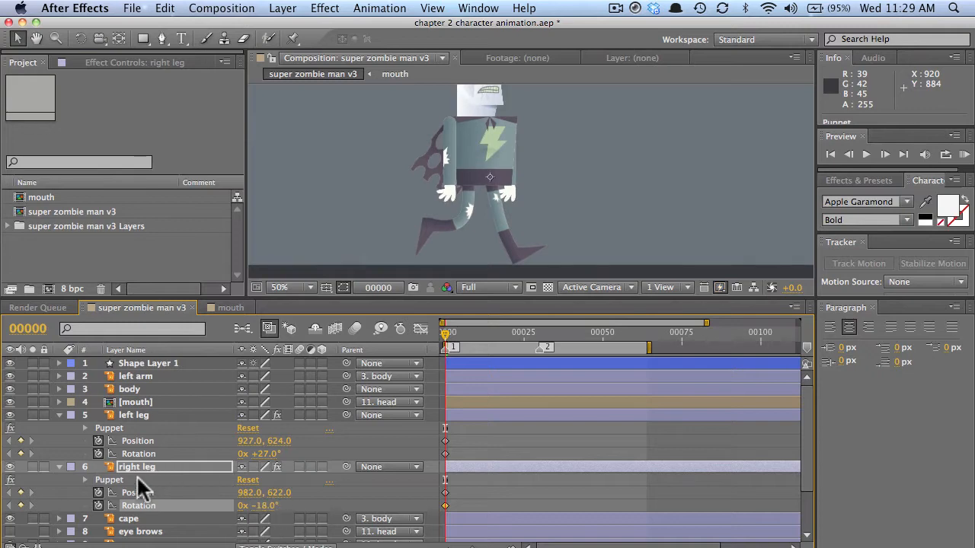
click(543, 250)
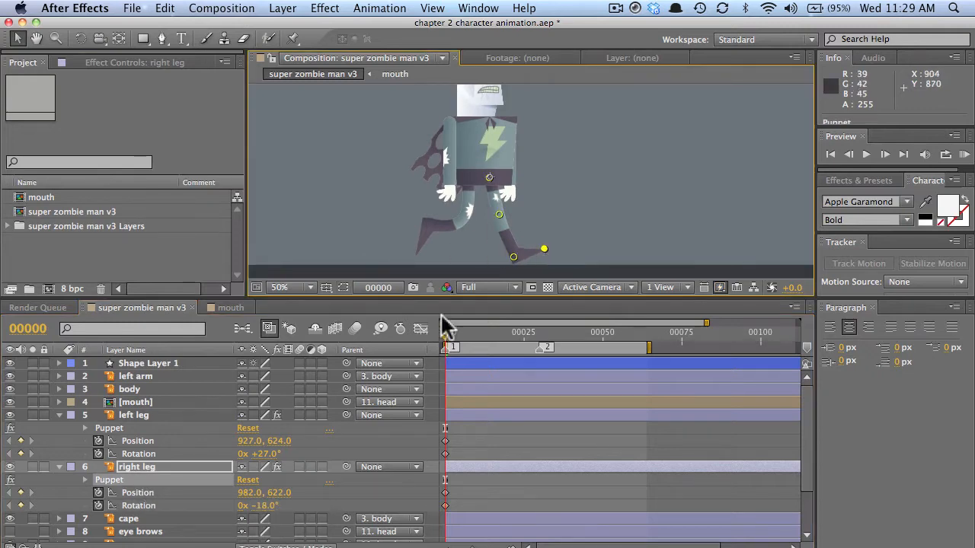
- Copy the left leg's Puppet pin, Position and Rotation keyframes from frame 0 to frame 30
drag(460, 430, 438, 455)
click(85, 428)
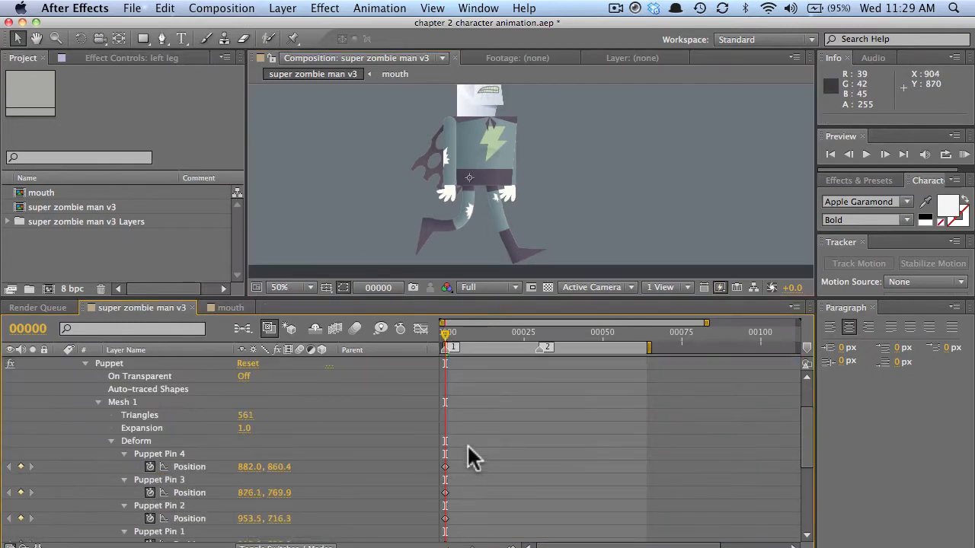
scroll(466, 446, up, 1)
drag(440, 297, 440, 150)
drag(485, 180, 541, 187)
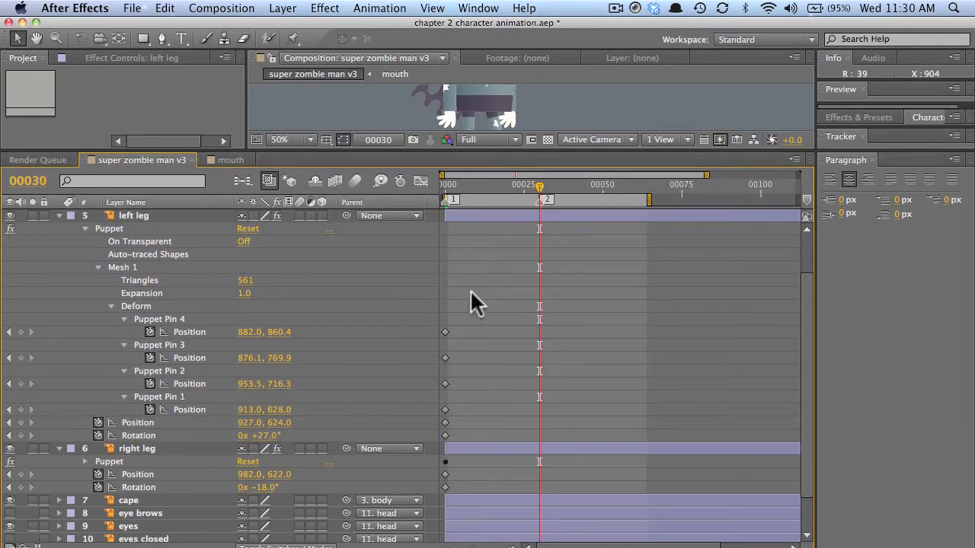
drag(472, 295, 430, 456)
- Copy the right leg's Puppet pin, Position and Rotation keyframes from frame 0 to frame 30
click(179, 448)
key(y)
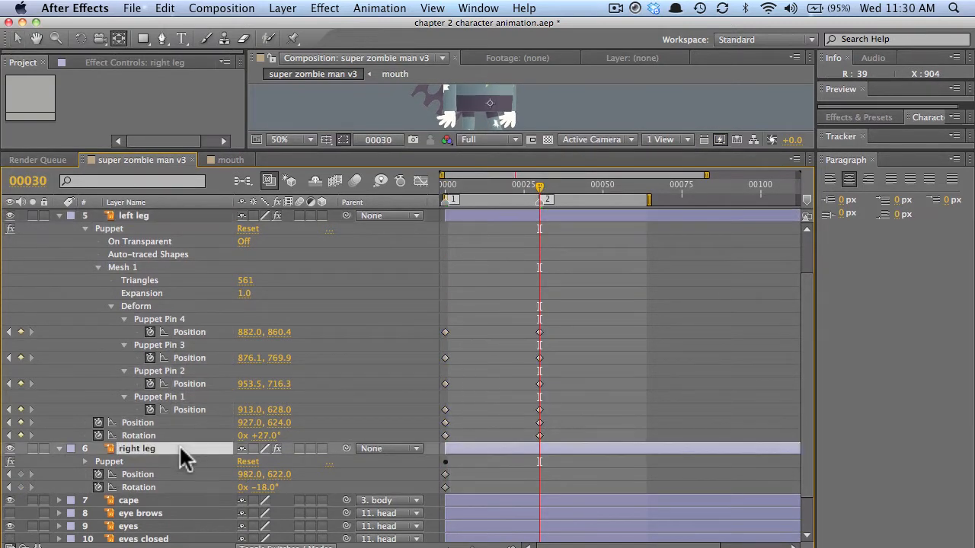
key(u)
key(u)
scroll(228, 449, down, 4)
drag(472, 354, 434, 479)
key(ctrl+c)
key(ctrl+v)
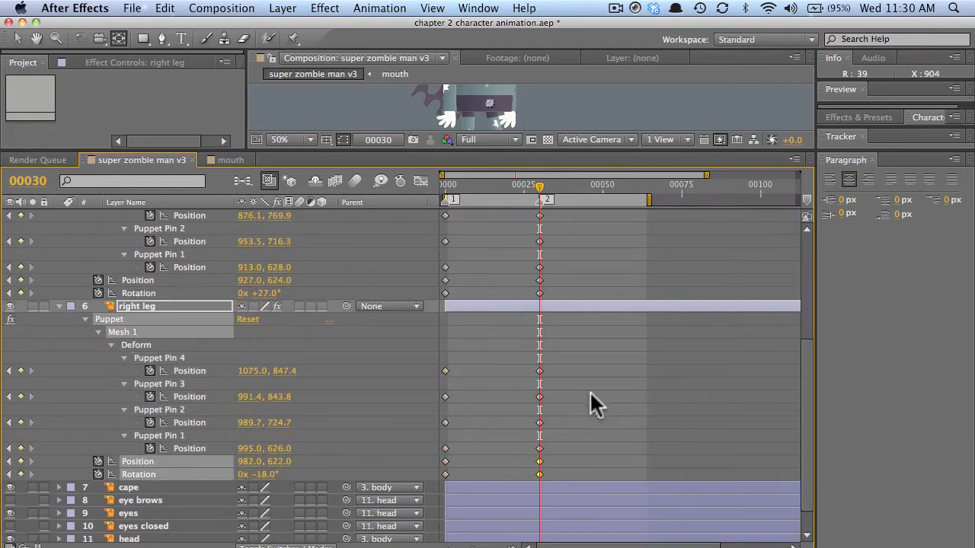
- Collapse the right leg's mesh and the left leg's Puppet properties, and give the composition view more height
click(99, 332)
scroll(103, 225, up, 5)
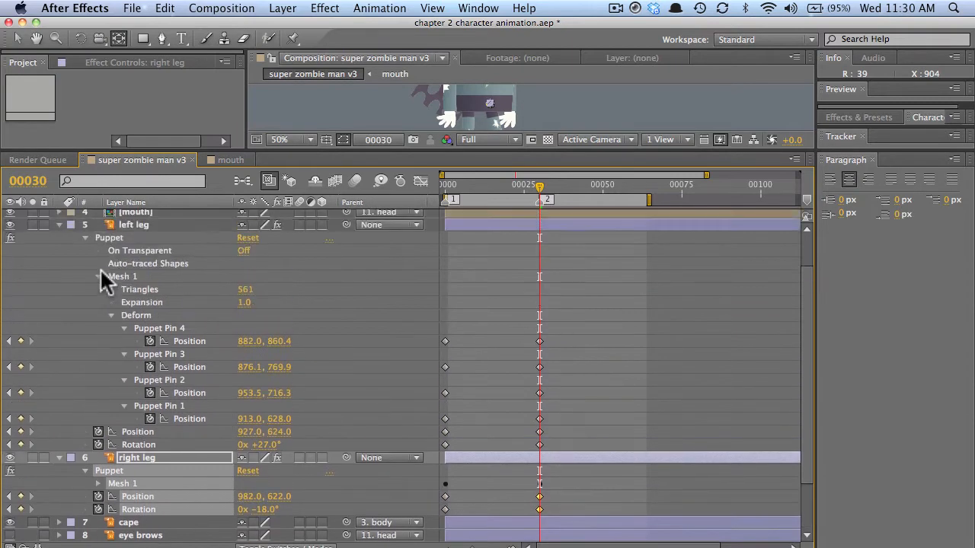
click(85, 237)
drag(439, 146, 429, 298)
- At frame 15, set the left leg's X position to 969, straighten it with its Puppet pins and rotate it to -14°
click(139, 420)
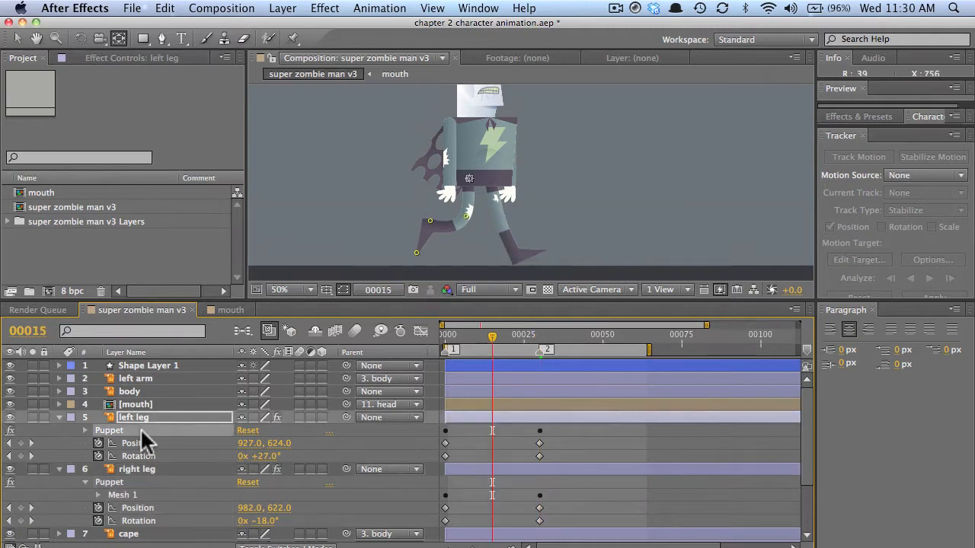
mouse_move(244, 442)
mouse_down()
mouse_move(276, 442)
mouse_move(255, 455)
mouse_up()
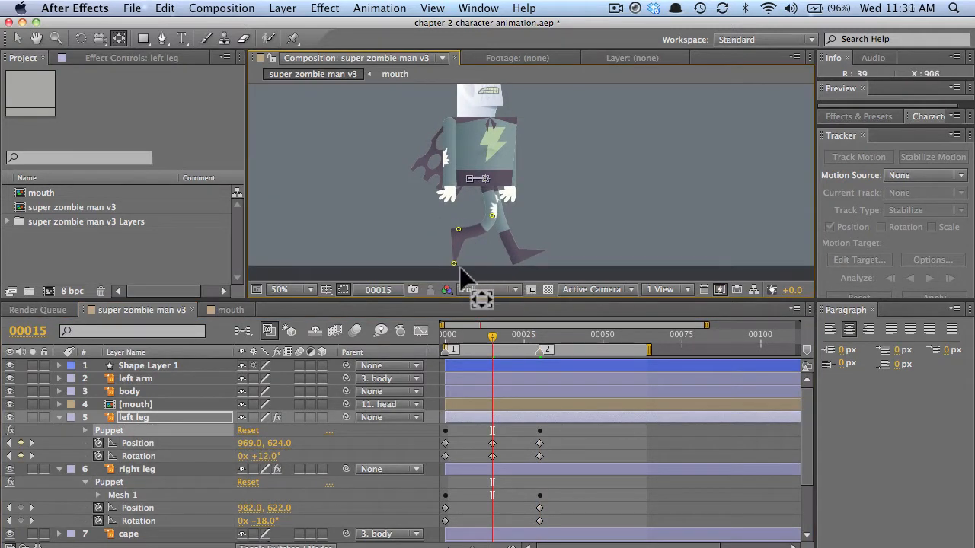
key(v)
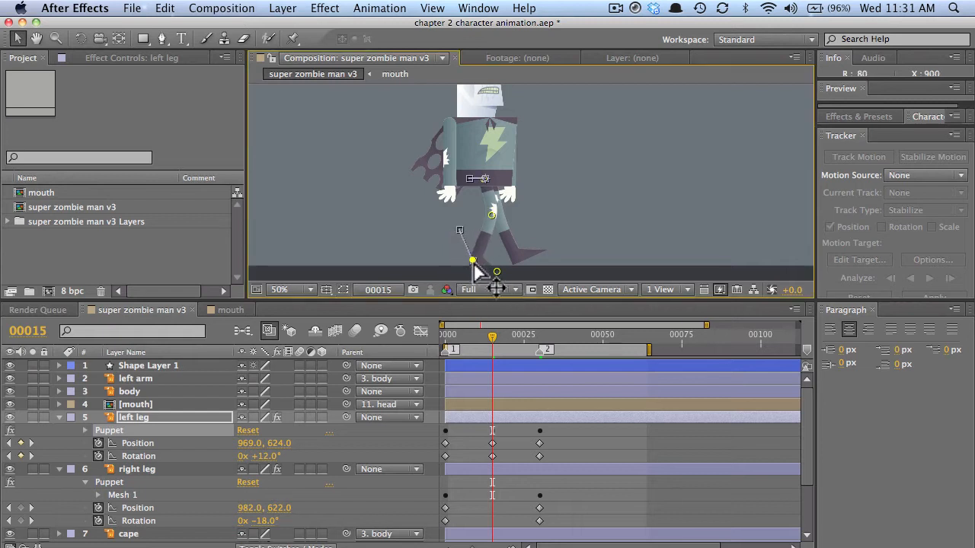
drag(497, 274, 506, 268)
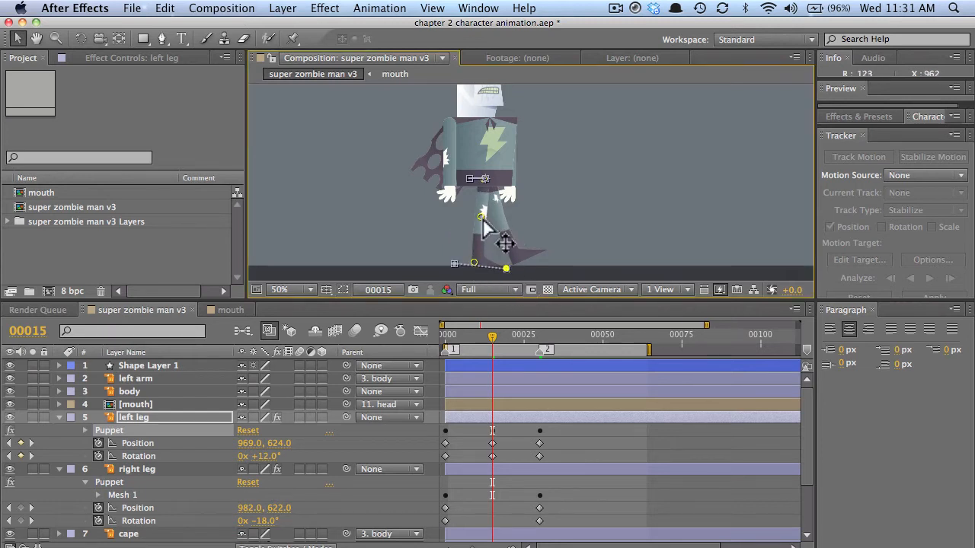
drag(266, 456, 246, 457)
- At frame 15, rotate the right leg to 30°, shift its position left, and bend its knee backward with the Puppet pins
drag(251, 521, 229, 511)
click(109, 483)
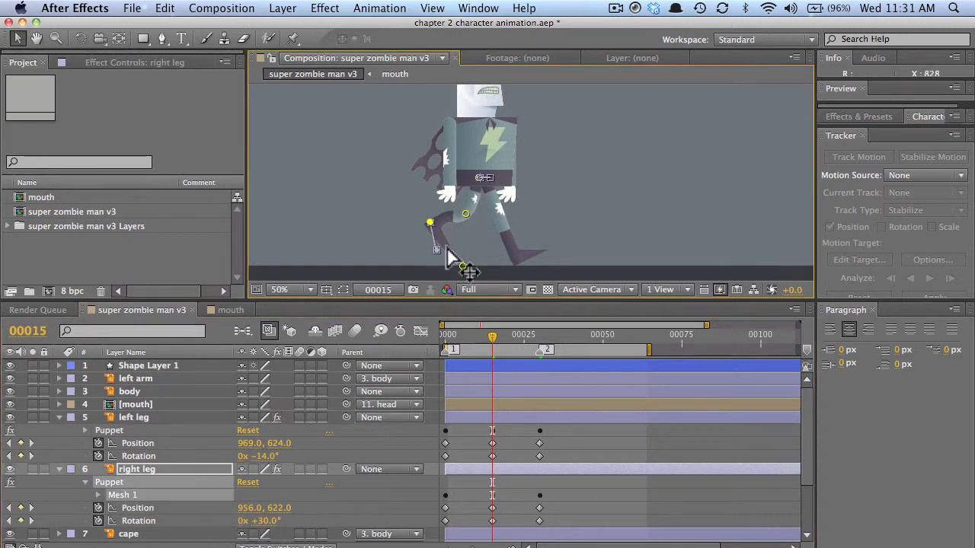
drag(462, 266, 431, 220)
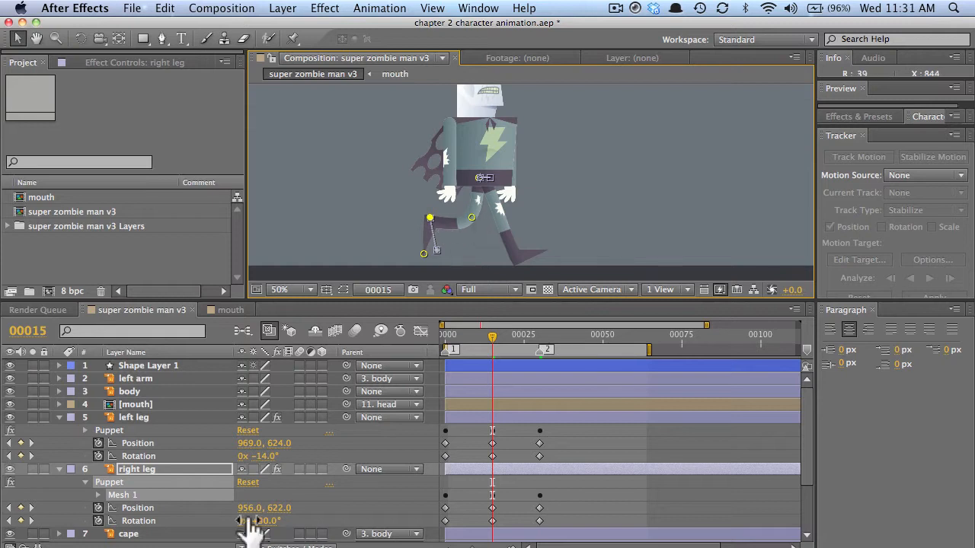
drag(250, 510, 248, 510)
- Scrub through the leg animation to frame 30 to check the walk cycle
drag(454, 329, 540, 333)
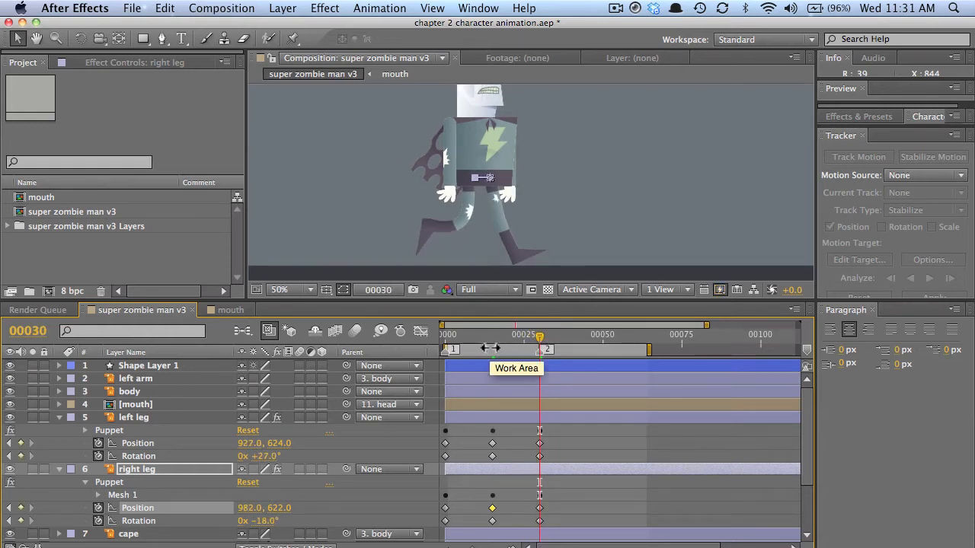
- At frame 7, set the left leg's Position to 959.6, 600 and bend its knee and foot with the Puppet pins
drag(449, 329, 471, 333)
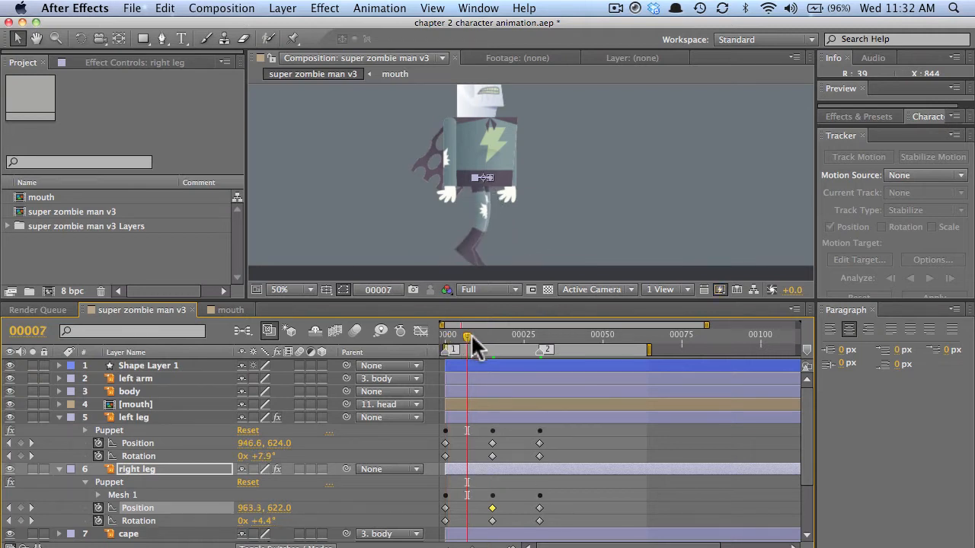
drag(260, 442, 149, 431)
click(148, 432)
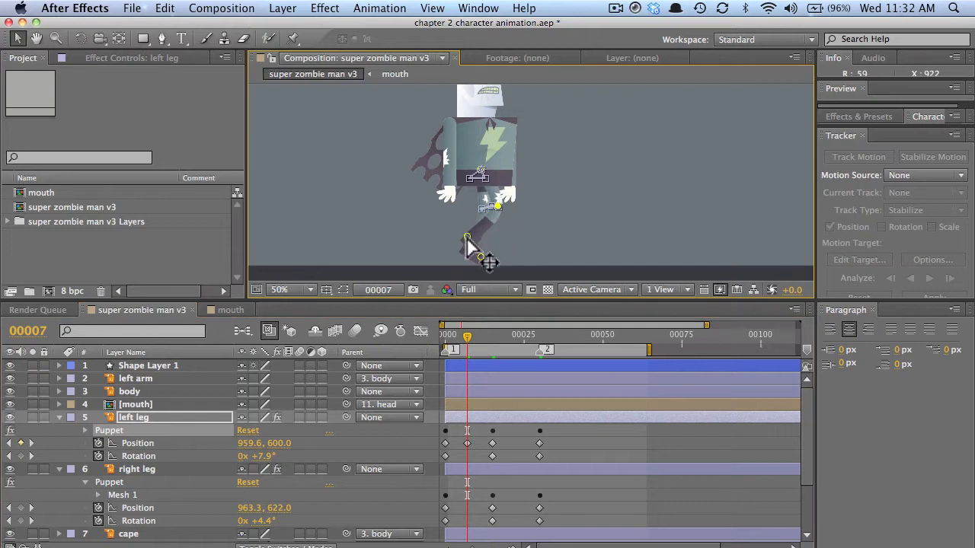
drag(461, 252, 467, 217)
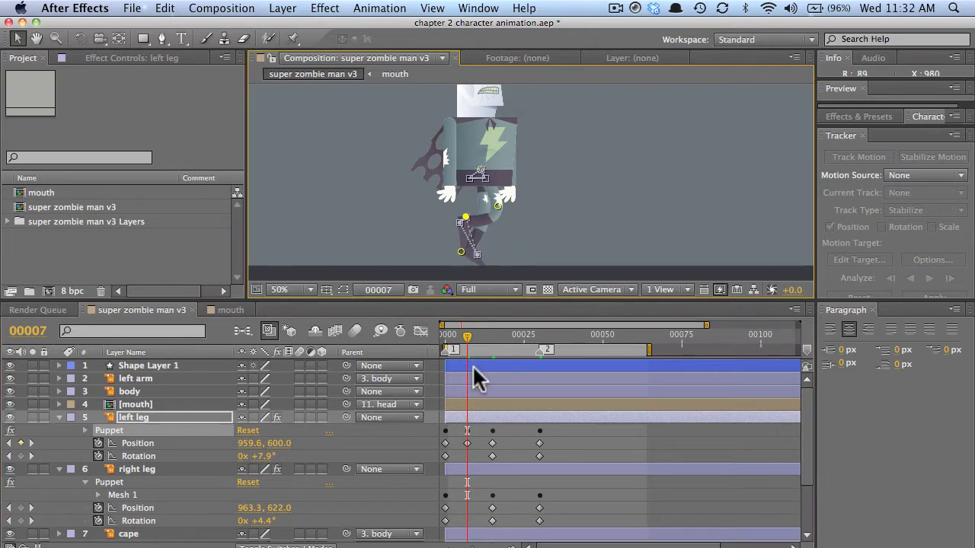
drag(441, 334, 466, 334)
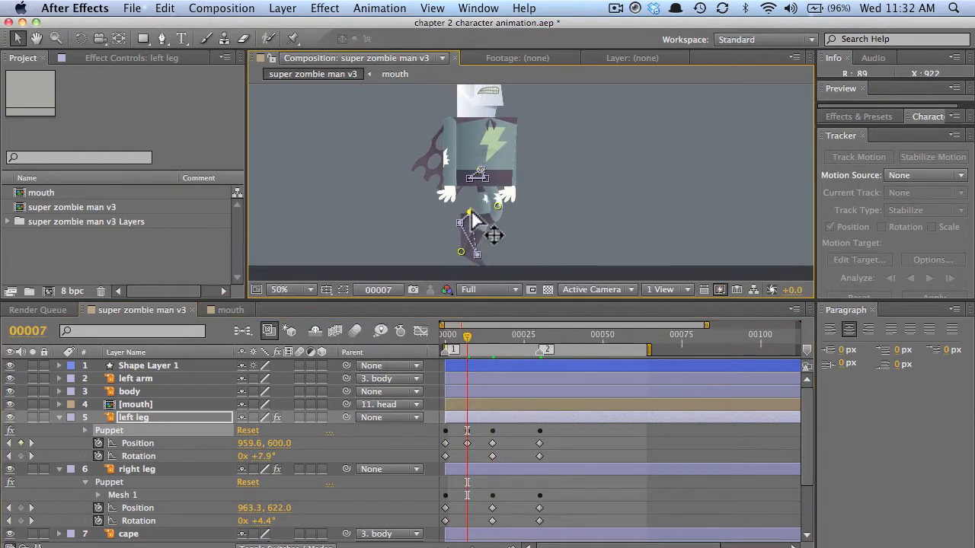
drag(470, 214, 502, 203)
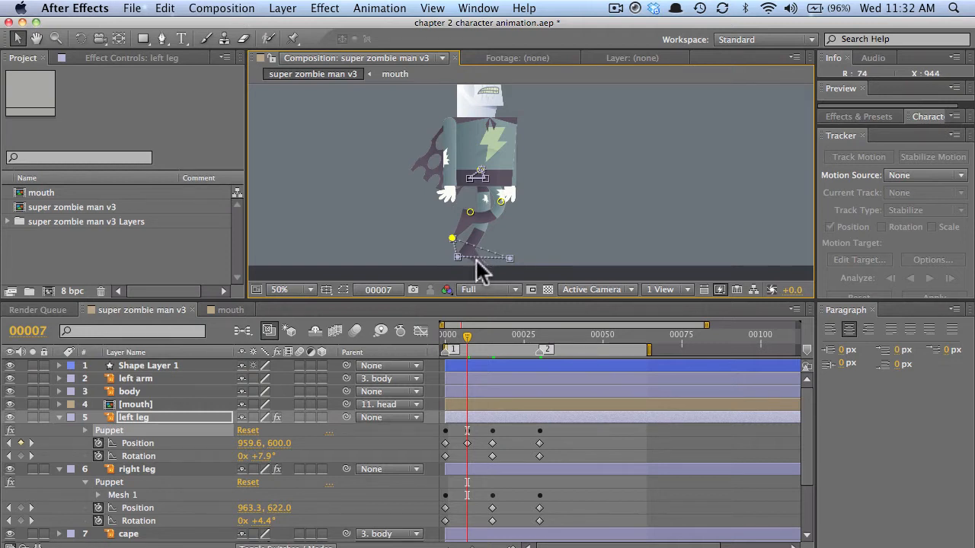
- Push the left knee forward with the Puppet pins at frame 11, then rotate the leg to -23.5° and adjust its pins at frame 13
drag(470, 331, 480, 332)
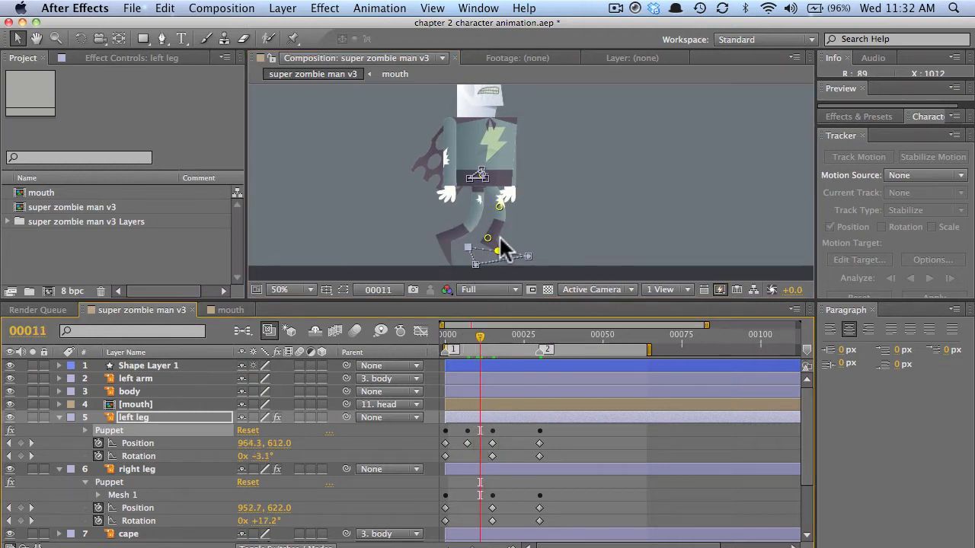
drag(499, 242, 512, 202)
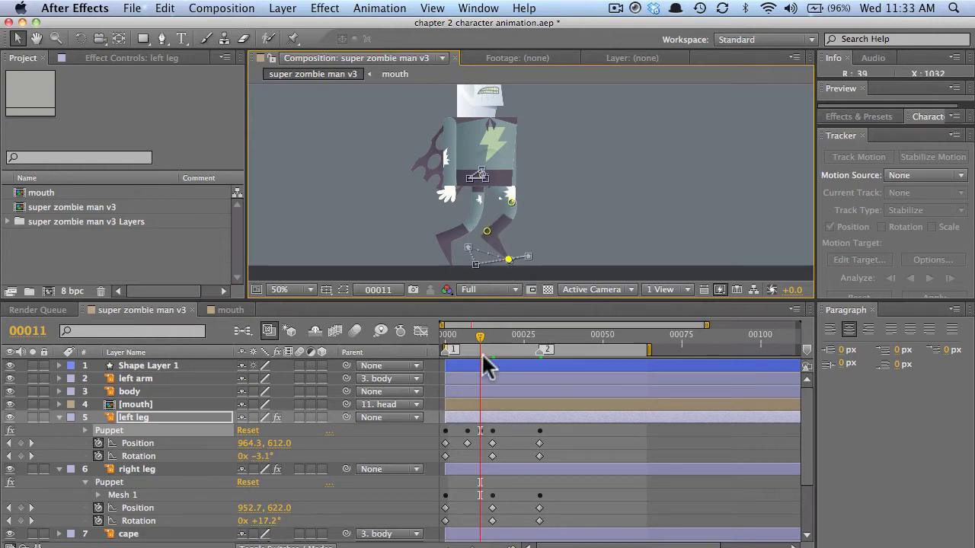
mouse_move(480, 336)
mouse_down()
mouse_move(445, 336)
mouse_move(493, 315)
mouse_move(486, 318)
mouse_up()
drag(265, 456, 253, 456)
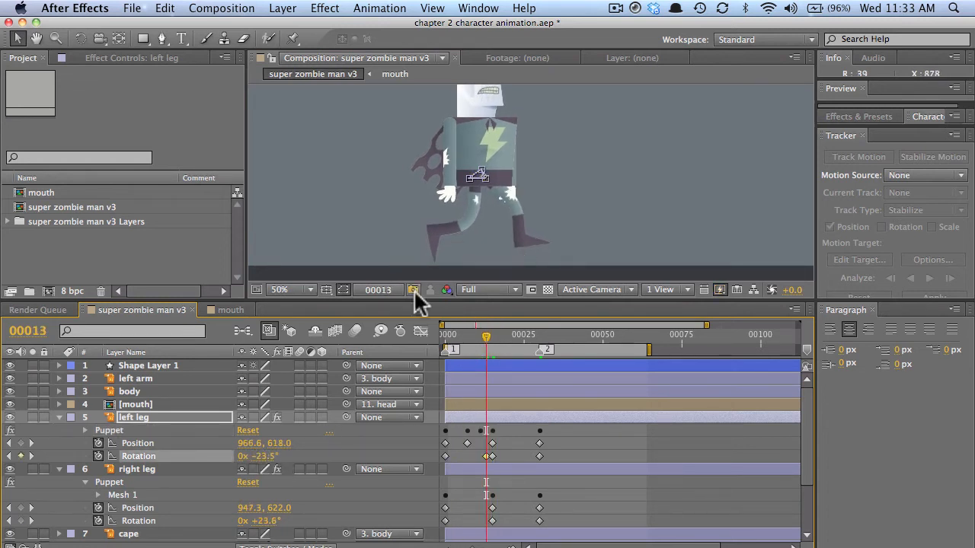
drag(515, 260, 505, 210)
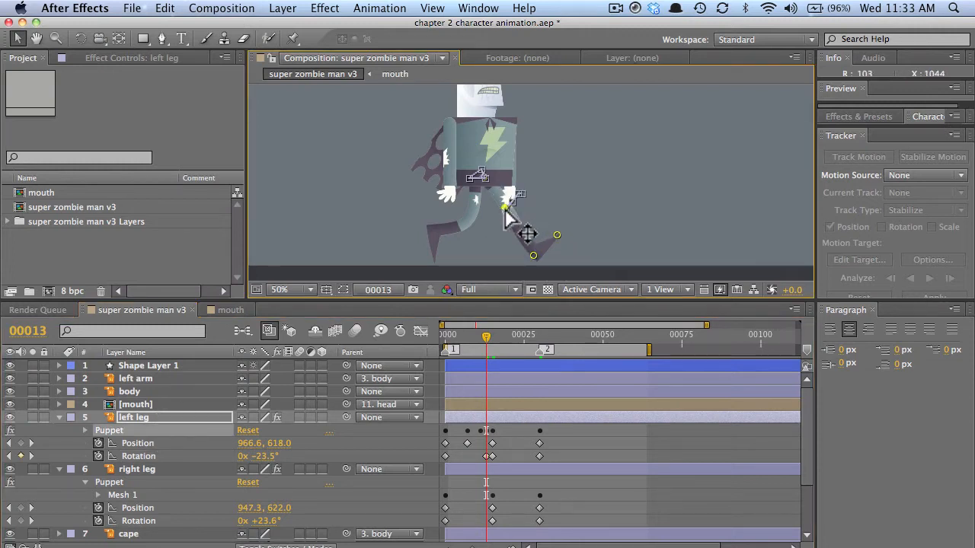
- At frame 23, reshape the left leg with the Puppet pins so its foot is planted flat and its knee is nearly straight
drag(476, 333, 517, 335)
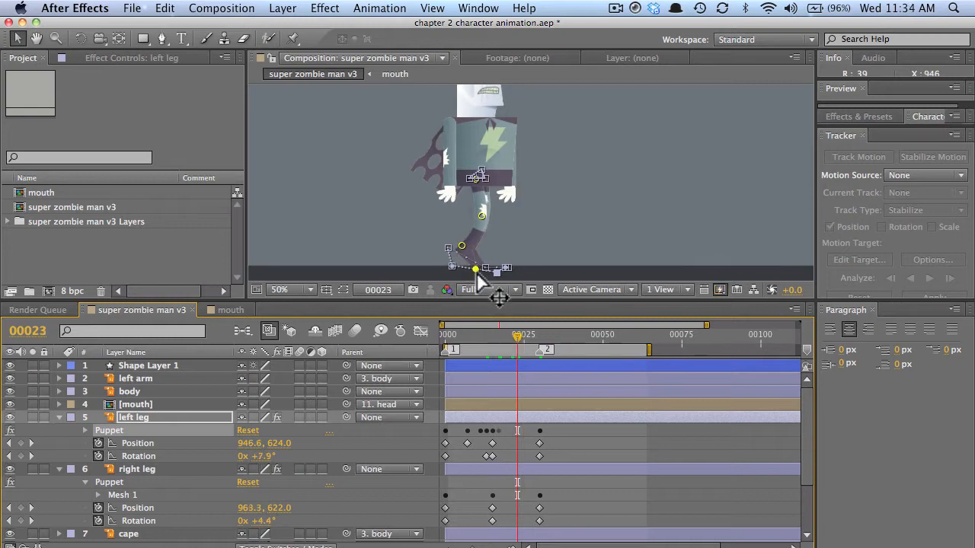
click(487, 275)
drag(478, 235, 455, 257)
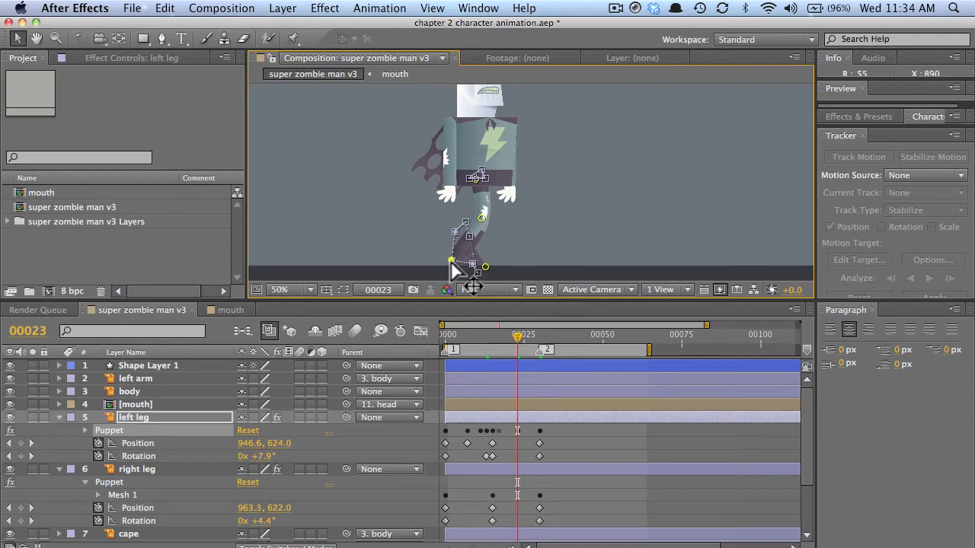
drag(451, 259, 470, 216)
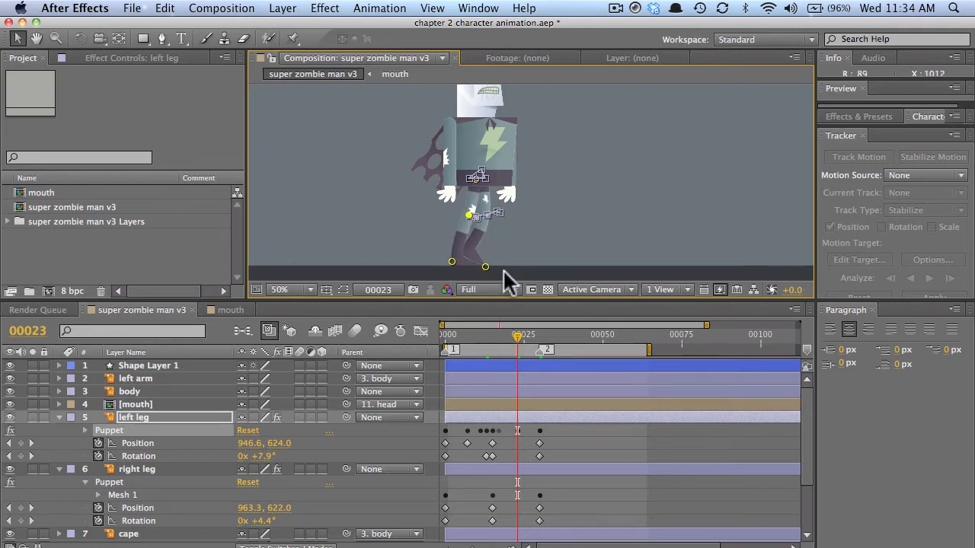
- At frame 27, bend the left leg's lower part backward and lift its heel with the Puppet pins
drag(524, 334, 531, 334)
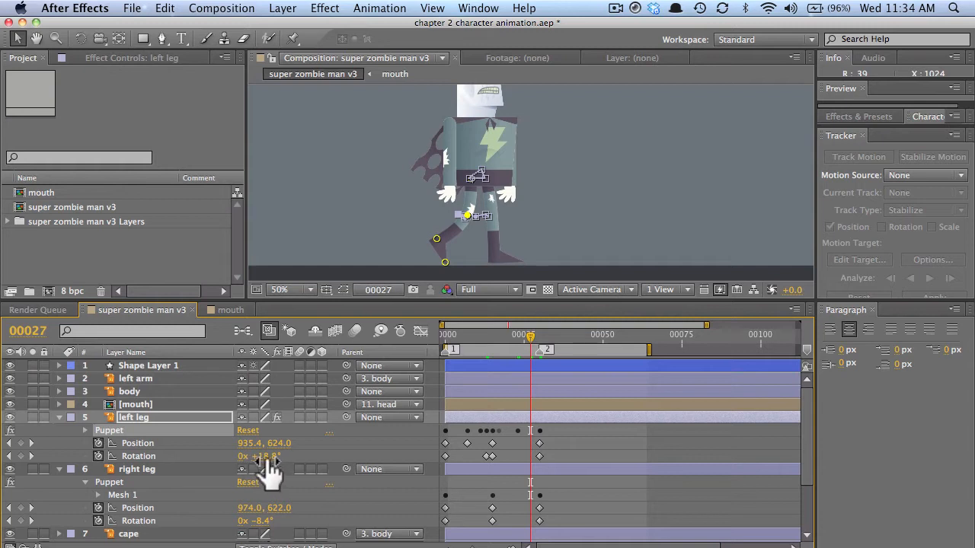
drag(440, 270, 429, 225)
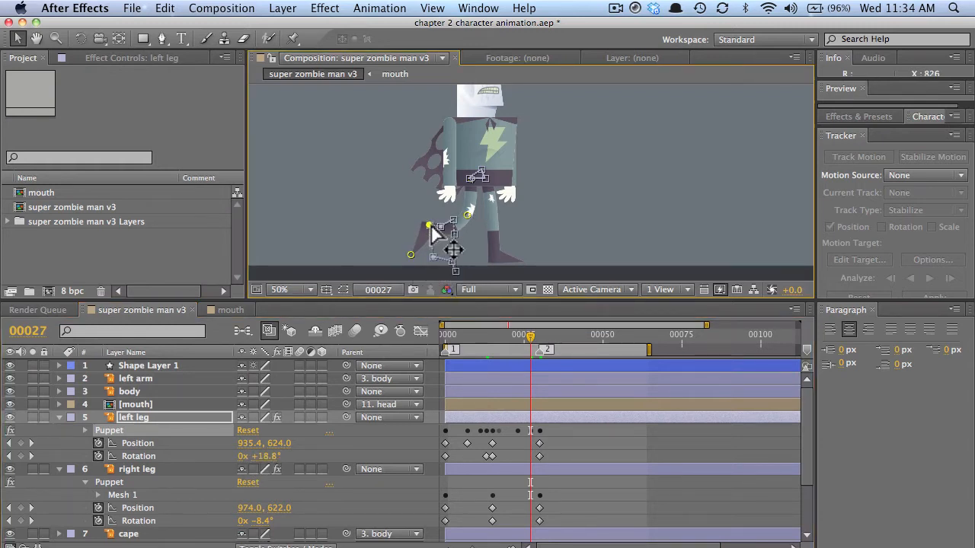
mouse_move(532, 336)
mouse_down()
mouse_move(496, 333)
mouse_move(541, 337)
mouse_move(531, 336)
mouse_up()
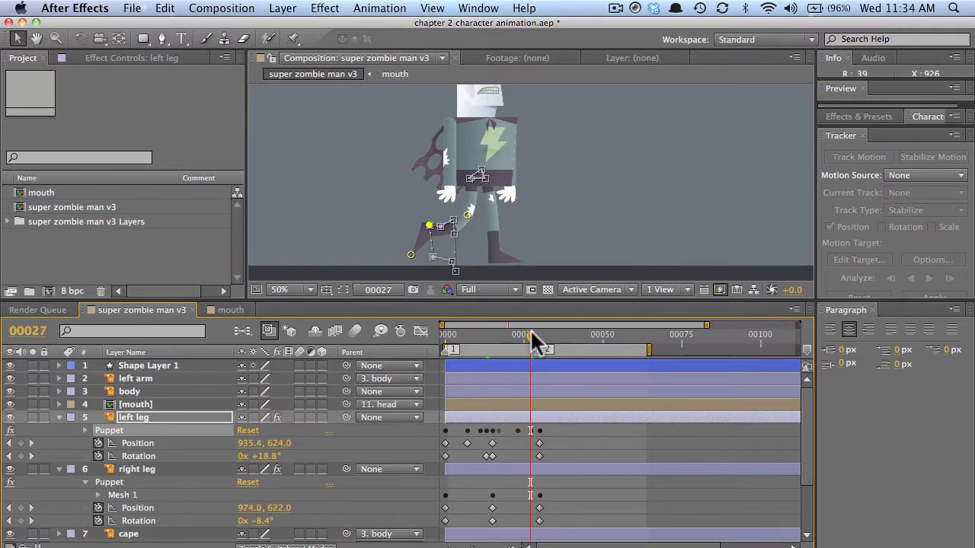
click(417, 258)
mouse_move(417, 257)
mouse_down()
mouse_move(466, 221)
mouse_move(430, 229)
mouse_move(432, 261)
mouse_up()
- Fine-tune the left foot's Puppet pins and add a Position keyframe for the left leg at frame 23
drag(530, 335, 512, 326)
drag(454, 263, 450, 266)
mouse_move(516, 335)
mouse_down()
mouse_move(538, 335)
mouse_move(443, 335)
mouse_move(540, 334)
mouse_move(446, 334)
mouse_move(531, 336)
mouse_up()
key(alt+shift+p)
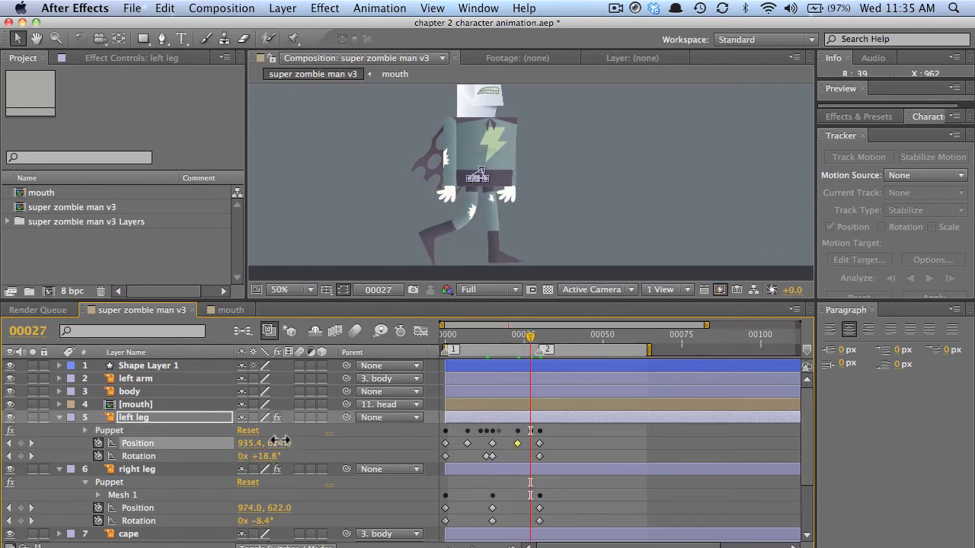
- Try raising the left leg to Y position 607 and increasing its rotation at frame 27
drag(266, 454, 271, 455)
click(540, 336)
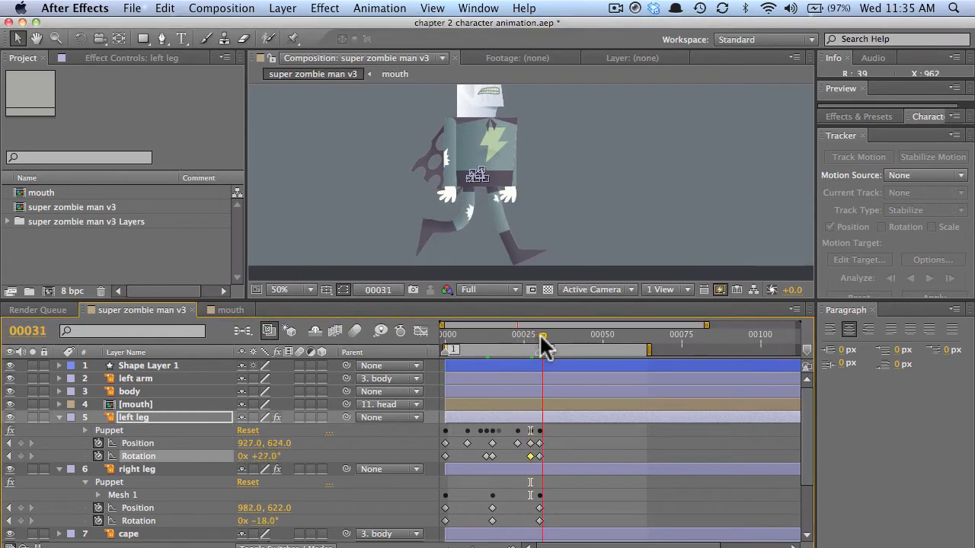
key(j)
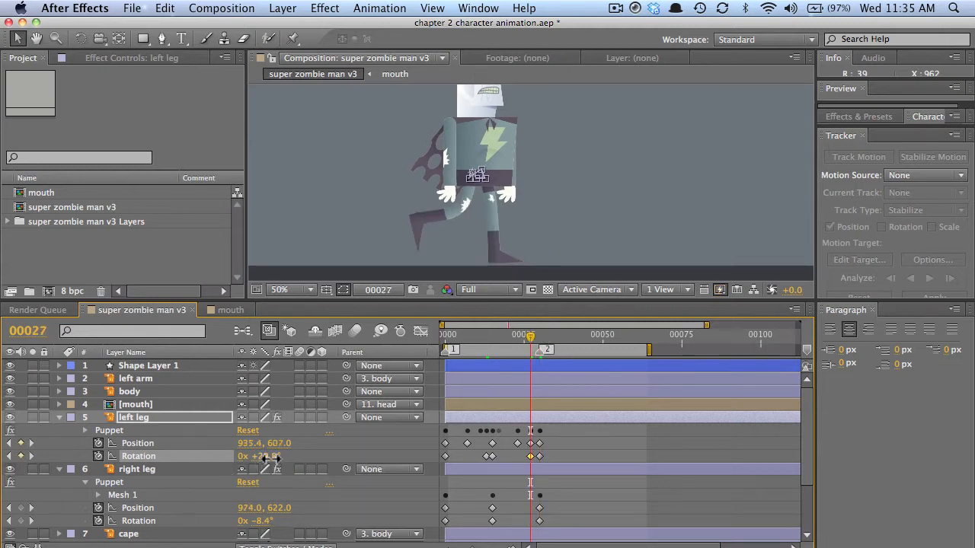
key(Delete)
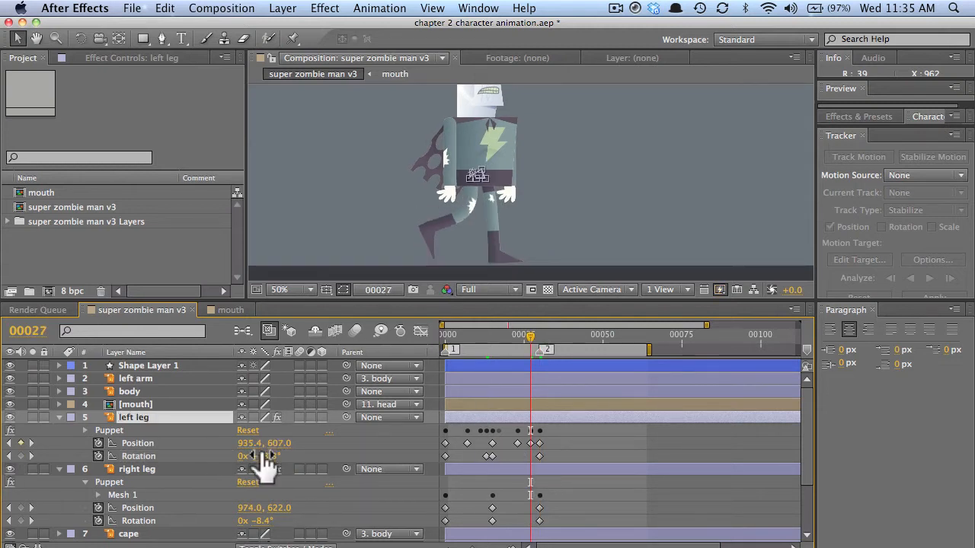
drag(515, 327, 526, 435)
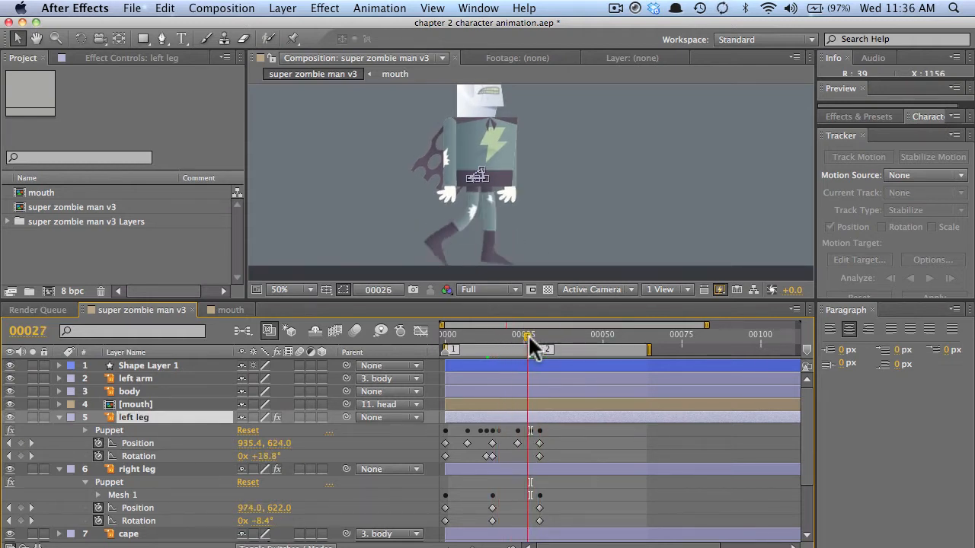
- Plant the right foot with Puppet pins at frame 7, then set the right leg's Y position to 611 and bend it backward at frame 19
drag(529, 335, 467, 341)
drag(465, 251, 488, 270)
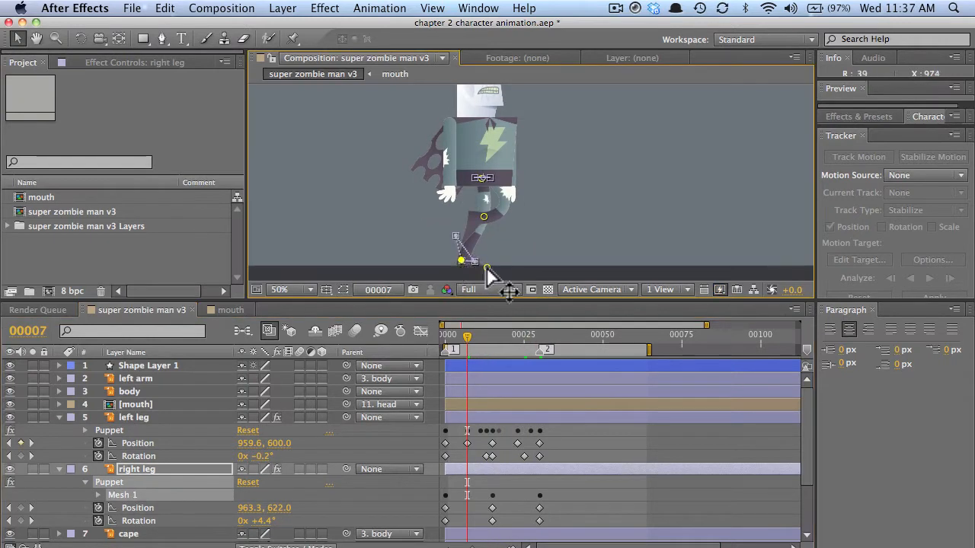
drag(447, 332, 503, 329)
drag(284, 508, 276, 506)
click(138, 495)
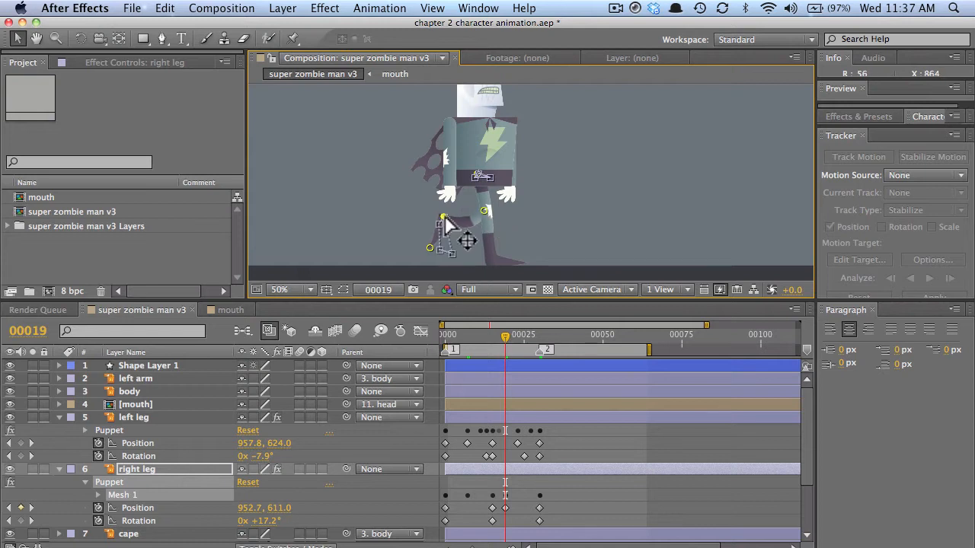
- At frame 26, set the right leg's Y position to 635 and its rotation to -22.2°
drag(481, 334, 526, 335)
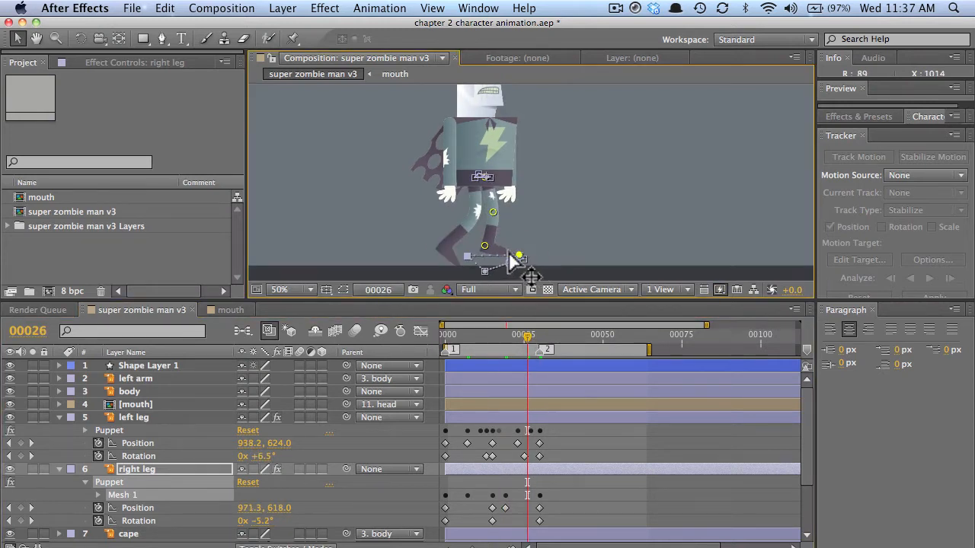
drag(267, 521, 301, 502)
drag(267, 522, 254, 520)
click(188, 484)
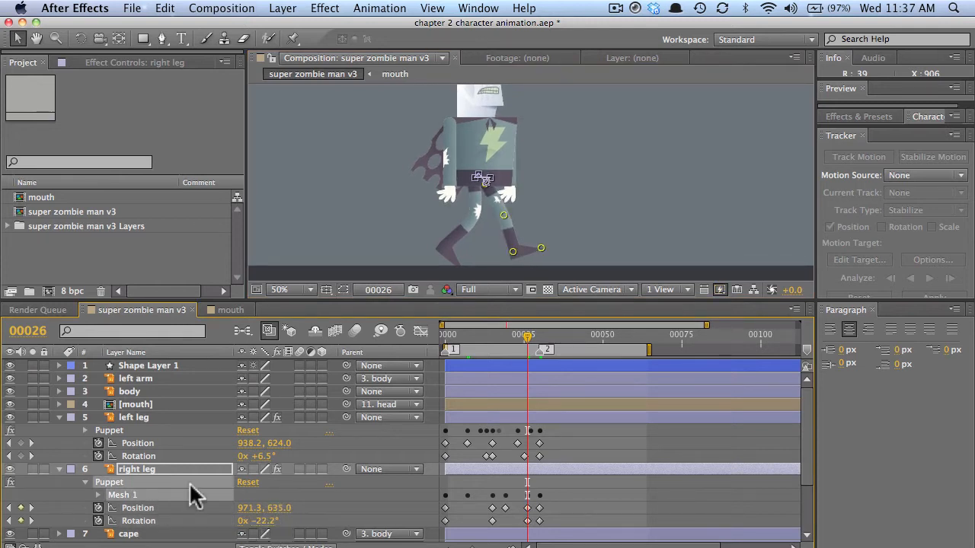
- Adjust the right leg's knee, heel and toe Puppet pins at frame 26 to tilt the foot upward
click(522, 260)
drag(539, 249, 547, 244)
drag(503, 215, 499, 216)
drag(521, 261, 546, 242)
mouse_move(527, 335)
mouse_down()
mouse_move(489, 331)
mouse_move(531, 335)
mouse_up()
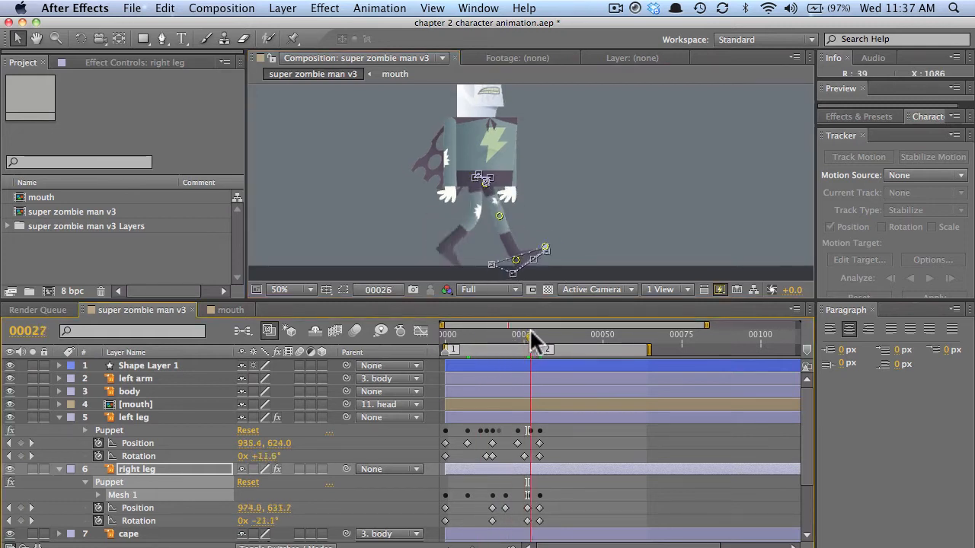
- Move the right knee forward and pull the ankle back with the Puppet pins at frame 26, and return to frame 0
drag(534, 502, 516, 525)
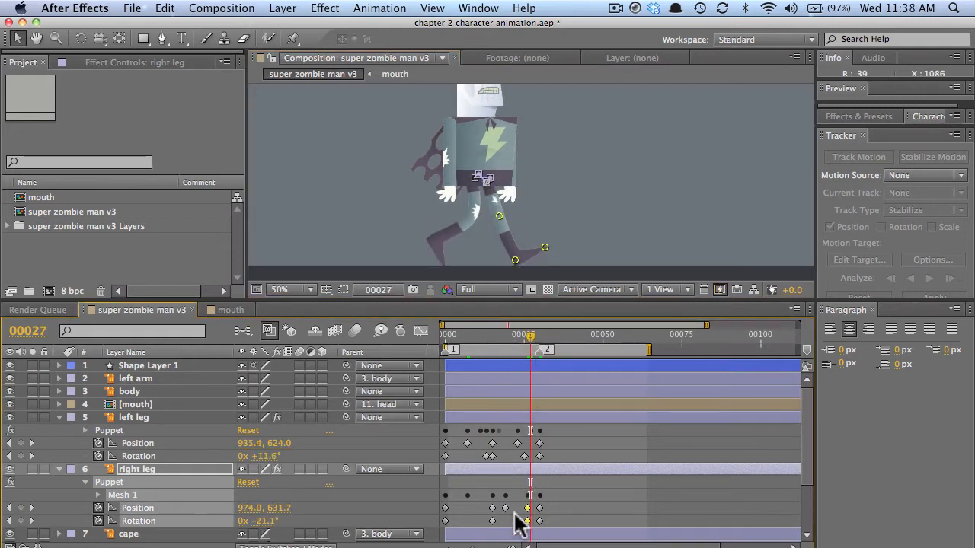
click(8, 508)
drag(499, 216, 504, 213)
drag(515, 260, 511, 251)
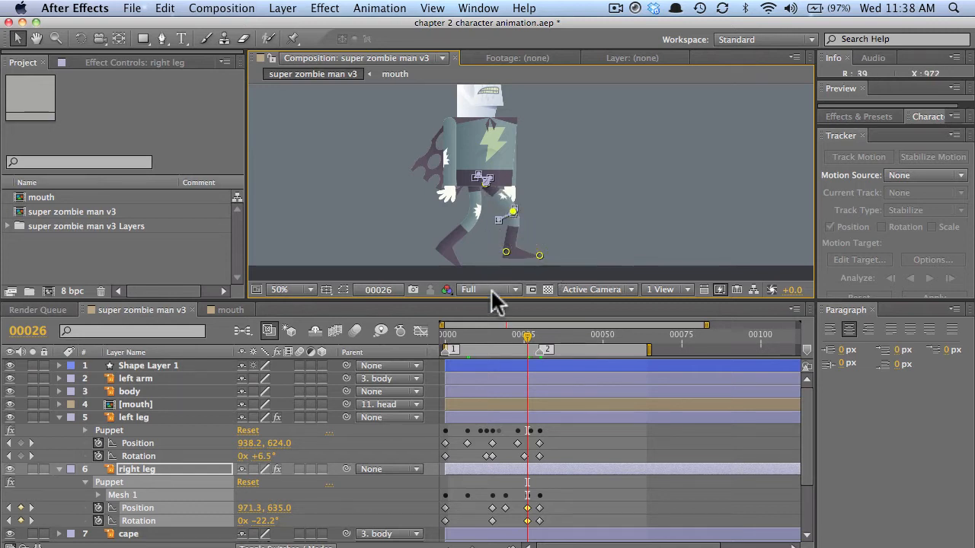
drag(487, 336, 440, 358)
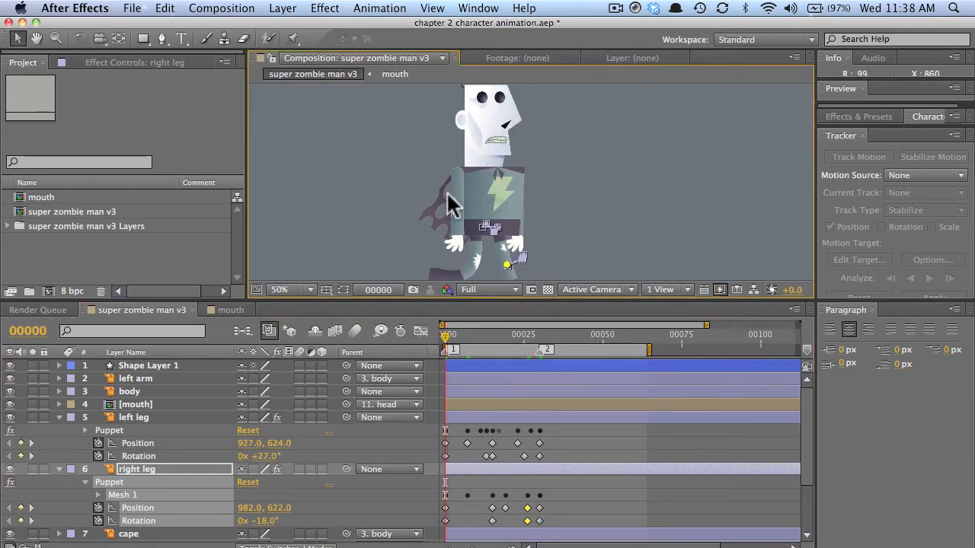
- Place four Puppet pins down the left arm at the shoulder, elbow, wrist and hand
click(152, 378)
click(295, 39)
click(456, 171)
click(456, 204)
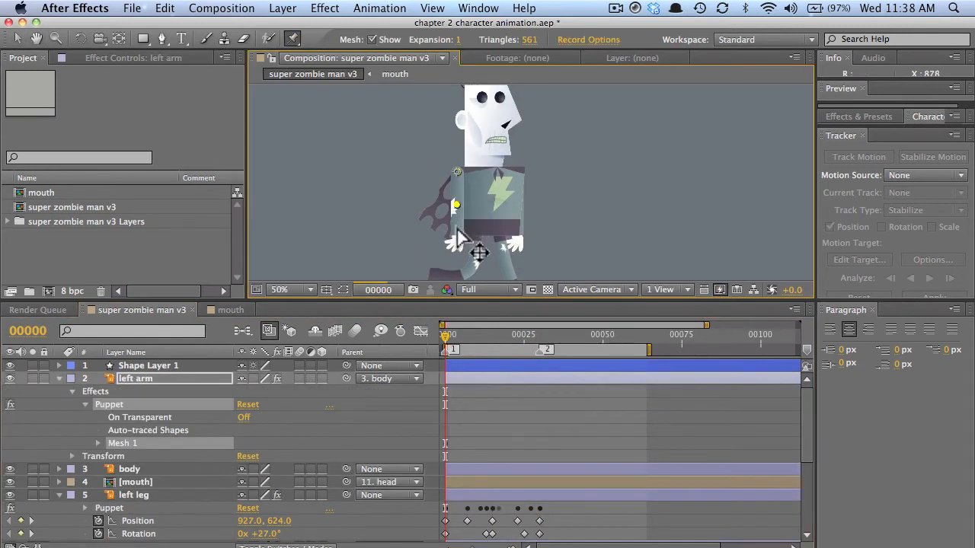
click(455, 232)
click(455, 246)
- Place four Puppet pins down the right arm at the shoulder, elbow, wrist and hand
scroll(153, 511, down, 4)
click(147, 523)
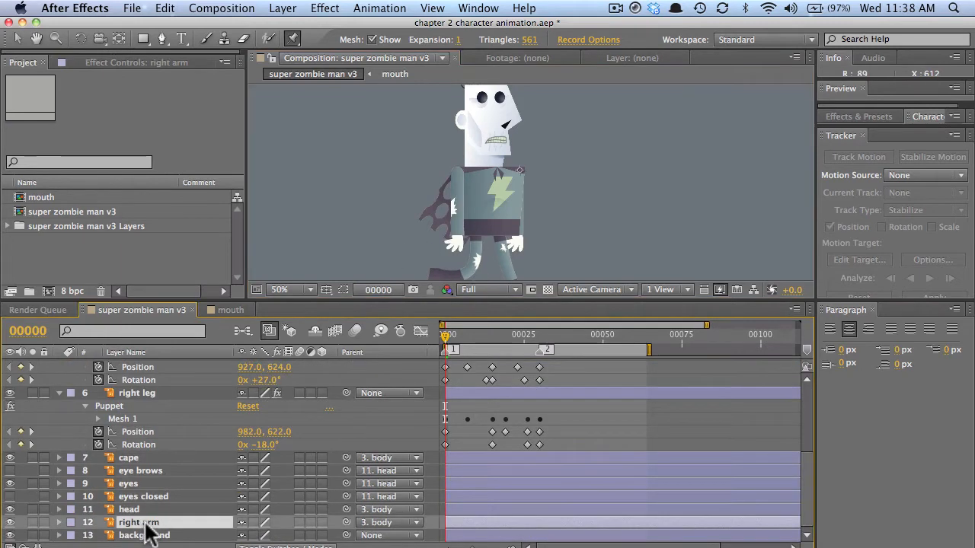
click(519, 171)
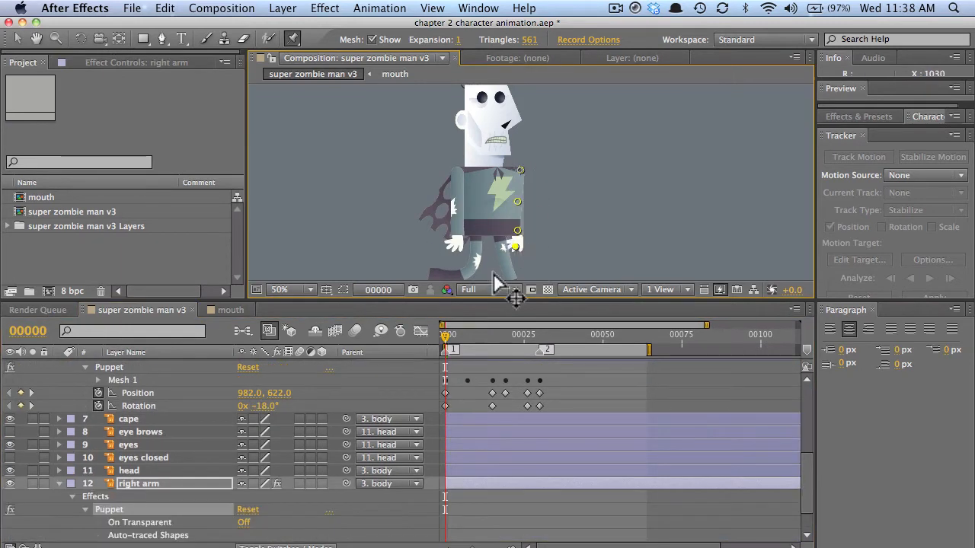
- Add a Rotation keyframe to the left arm at frame 0 and show only its keyframed properties with Puppet collapsed
scroll(137, 426, up, 10)
click(137, 379)
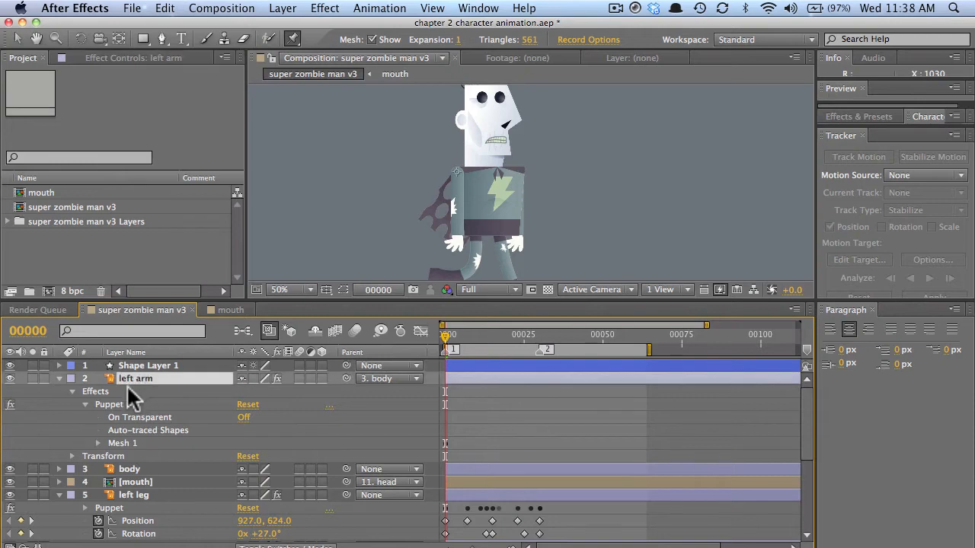
key(alt+shift+r)
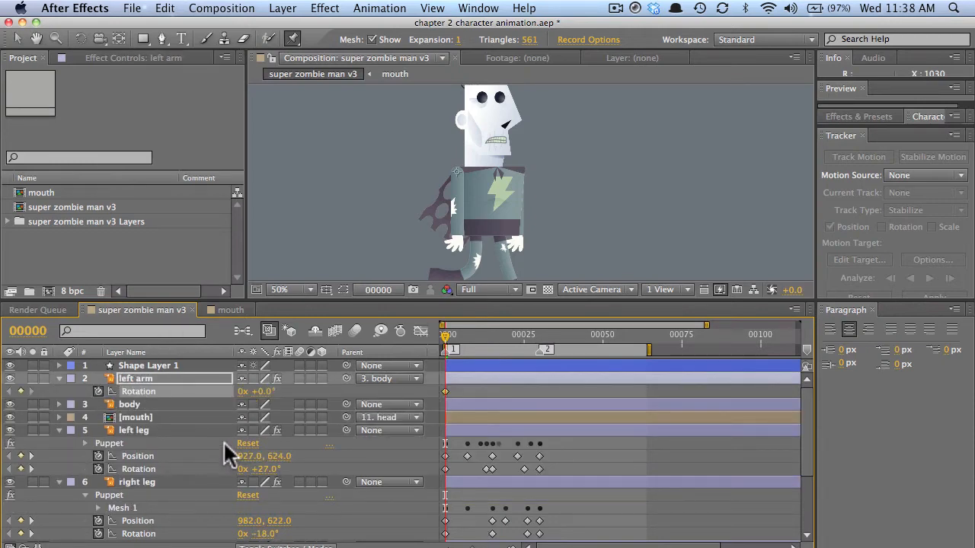
key(u)
click(85, 391)
- Show the right arm's keyframed properties and collapse the right leg layer
scroll(45, 446, down, 10)
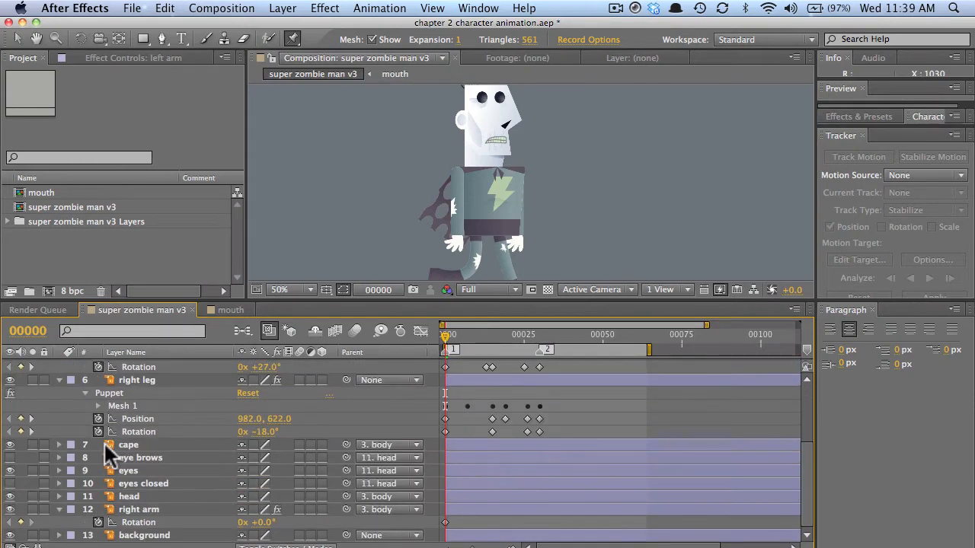
click(130, 516)
key(u)
scroll(131, 481, up, 10)
click(60, 495)
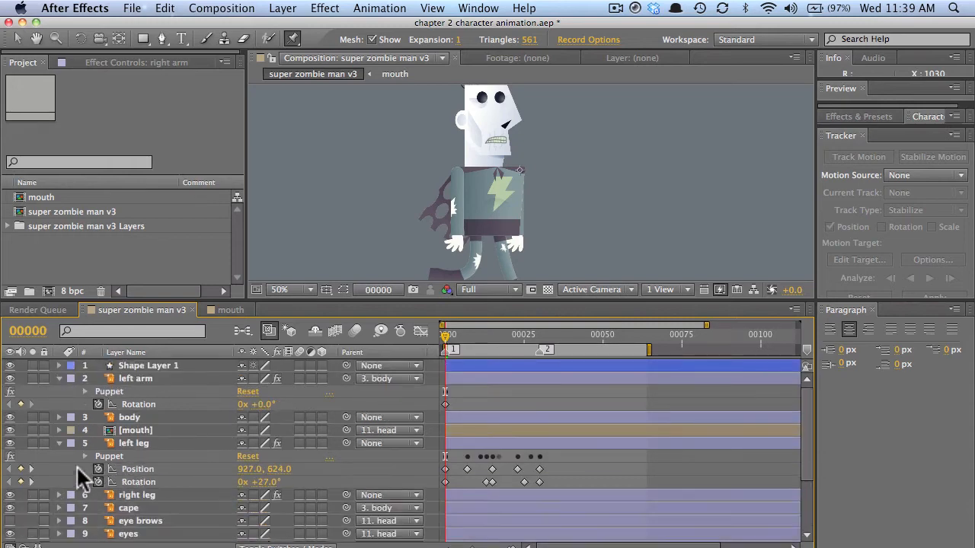
- Swing the left arm forward at frame 0 with Rotation -62° and bend it at the elbow using its Puppet pins
click(60, 443)
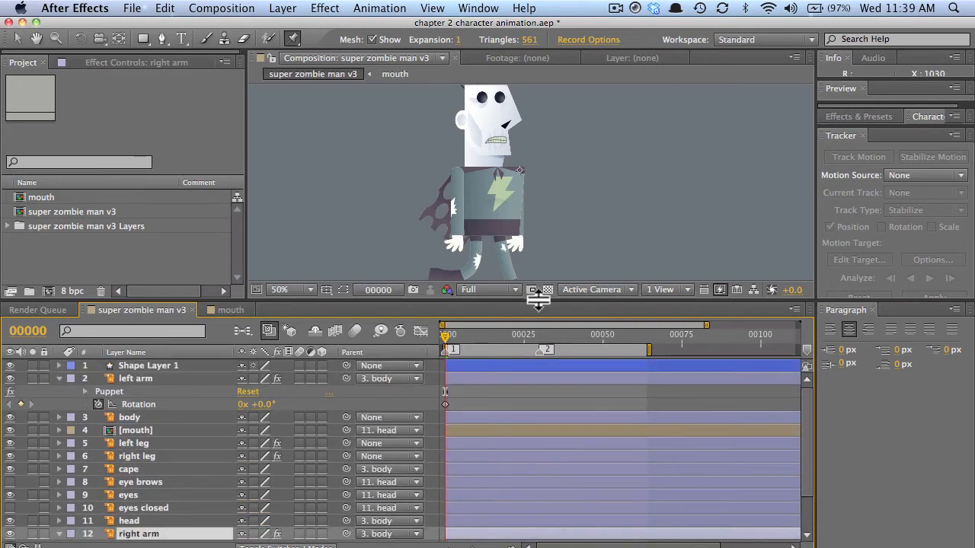
drag(538, 300, 537, 267)
drag(555, 210, 573, 172)
click(18, 38)
click(151, 343)
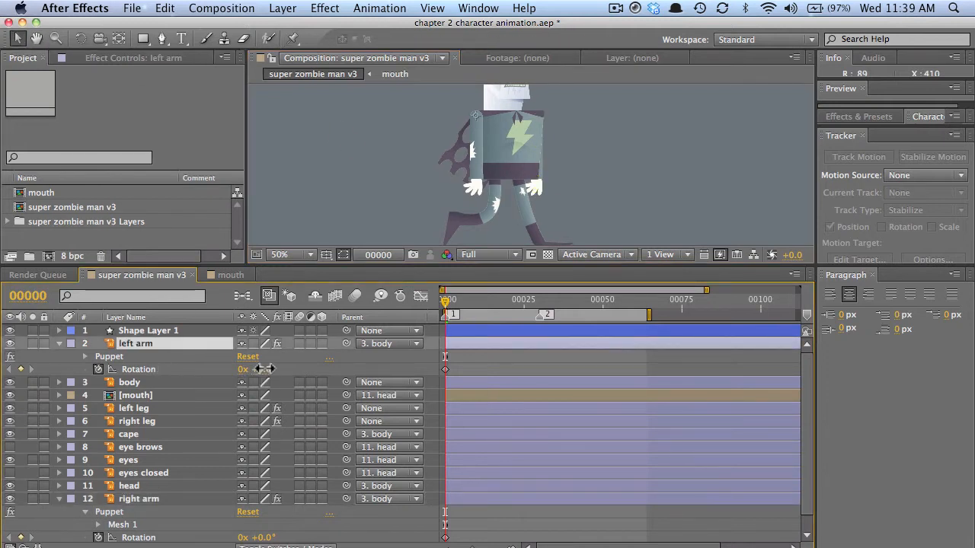
drag(263, 368, 229, 369)
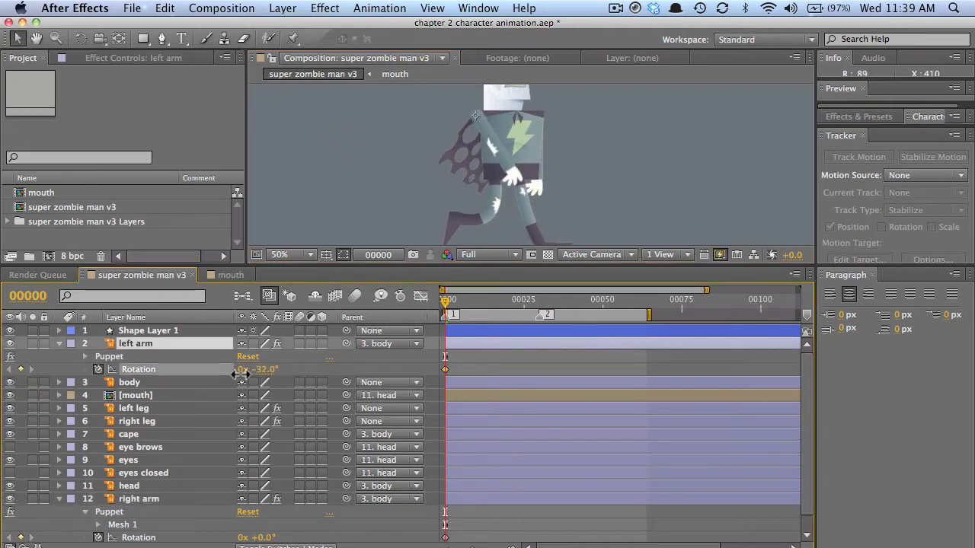
click(293, 38)
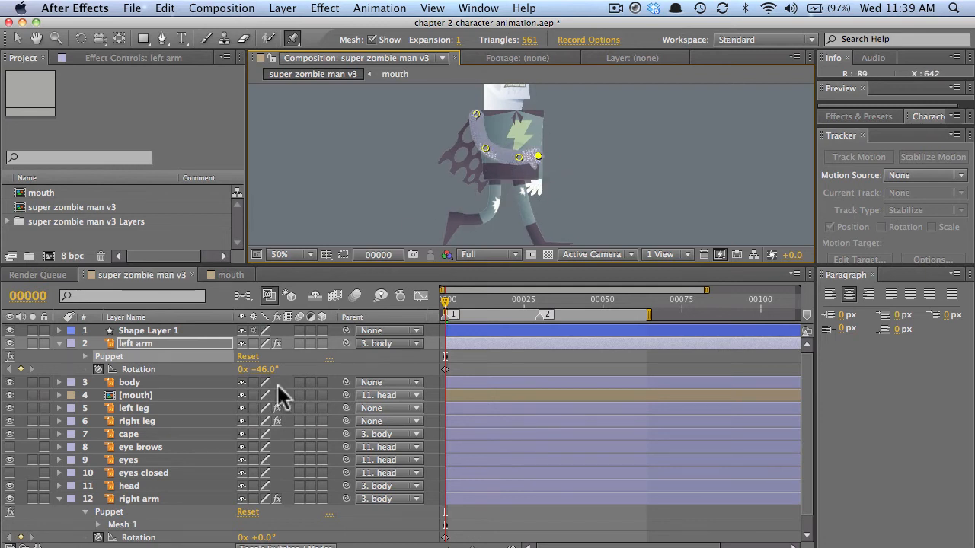
drag(262, 369, 250, 368)
- Set the right arm's Rotation to 20° at frame 0 and bend the arm with its Puppet pins
click(148, 499)
drag(263, 537, 174, 528)
click(518, 143)
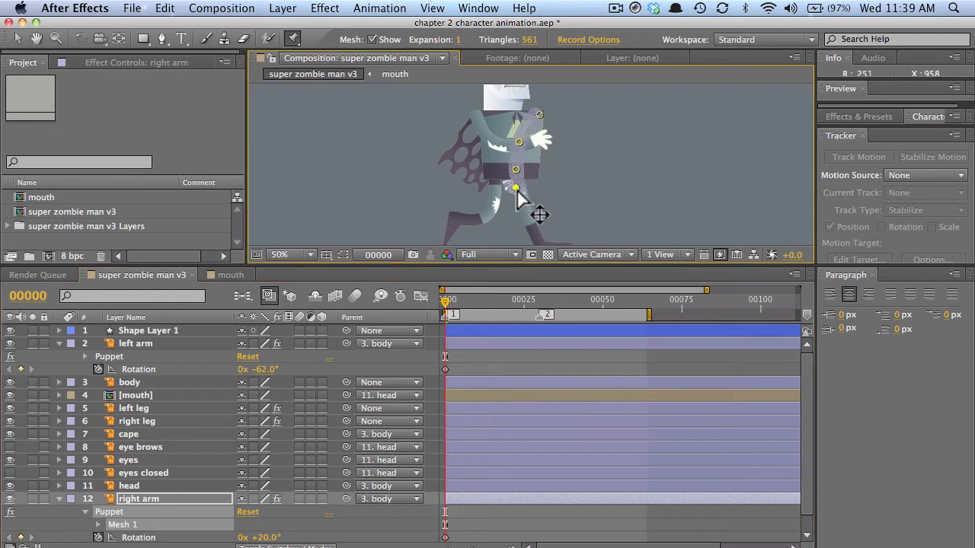
- Add a Position keyframe to the right arm at frame 0 and show its keyframed properties
click(137, 499)
key(p)
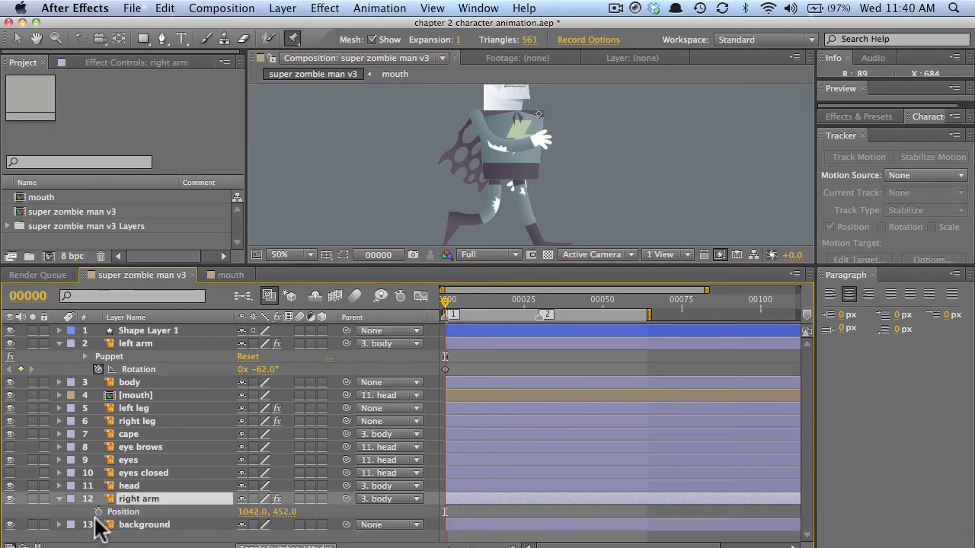
click(98, 512)
key(u)
click(98, 496)
scroll(129, 362, up, 2)
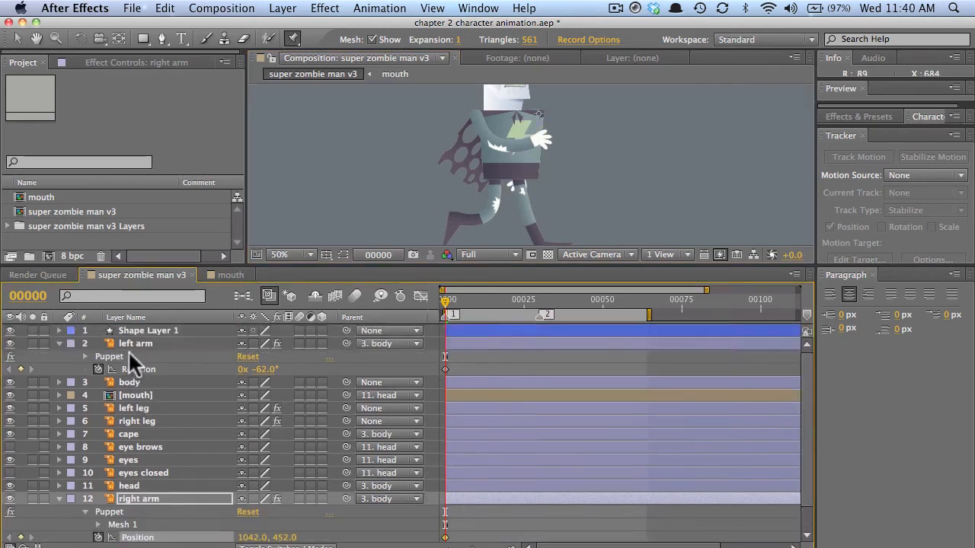
- Add a Position keyframe to the left arm at frame 0 and show its keyframed properties
click(137, 345)
key(p)
click(98, 357)
click(131, 346)
key(u)
click(98, 369)
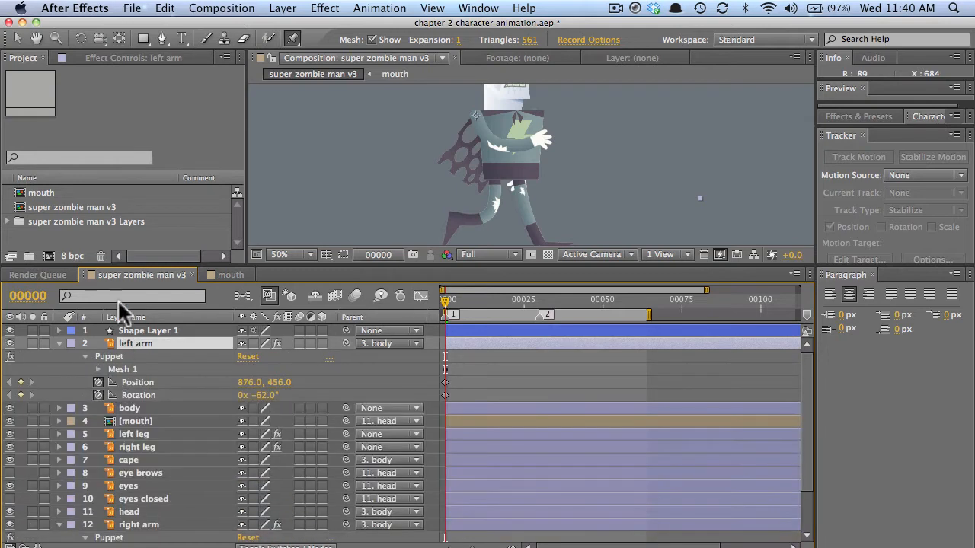
- Set the right arm's Rotation to 3° at frame 0, then adjust its hand pins and shift the arm's Position
click(126, 525)
scroll(125, 526, down, 3)
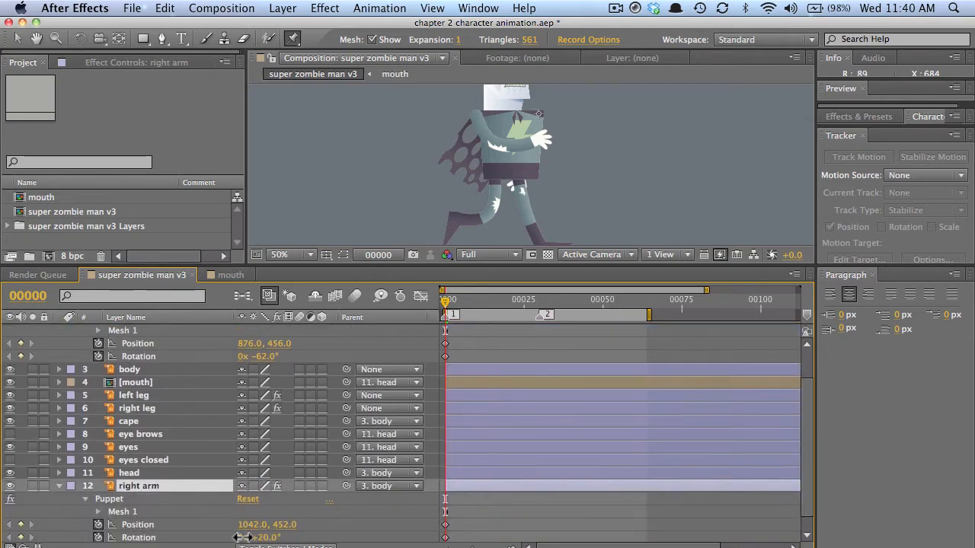
click(229, 538)
mouse_move(228, 538)
mouse_down()
mouse_move(282, 538)
mouse_move(227, 542)
mouse_up()
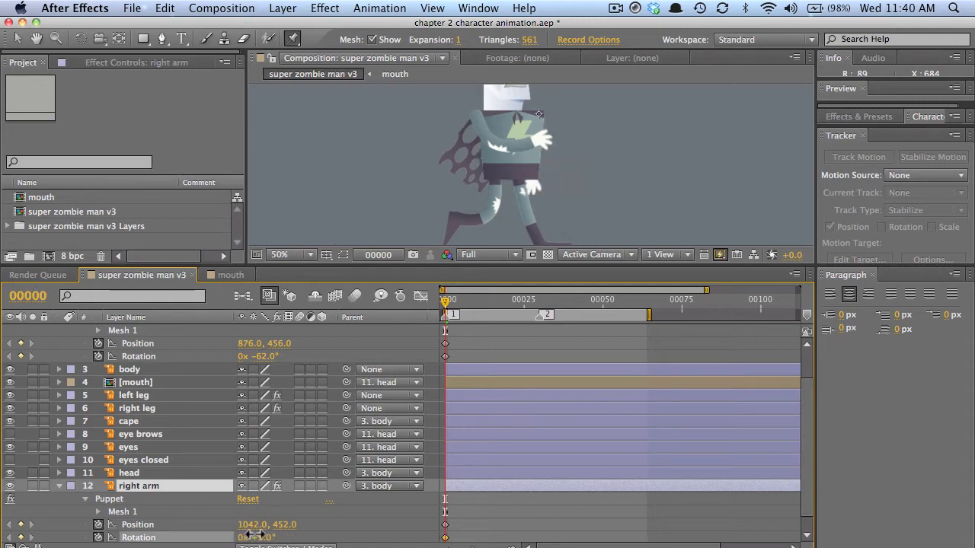
click(149, 498)
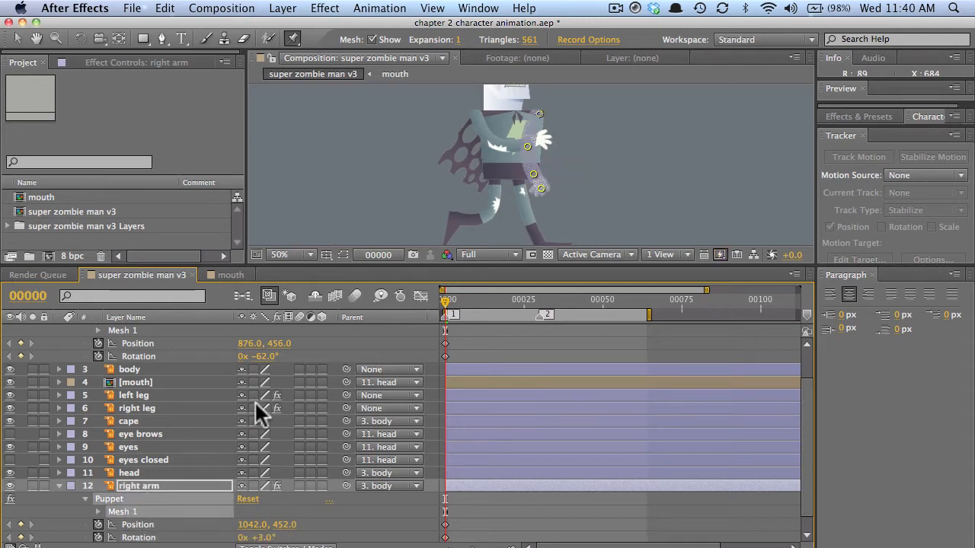
click(550, 179)
drag(251, 524, 309, 524)
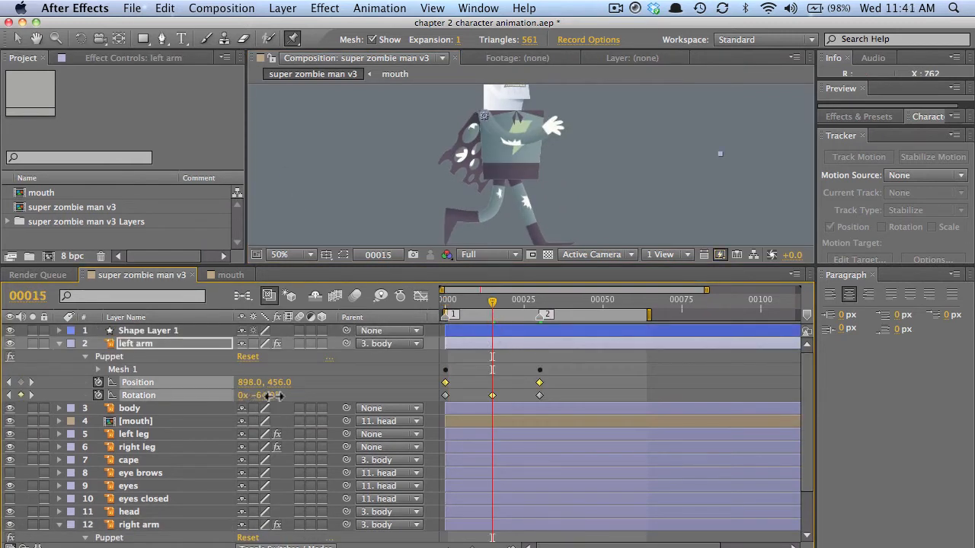
- Swing the left arm backward at frame 15 with Rotation 42° and Position X 907, and reshape it with its Puppet pins
mouse_move(263, 396)
mouse_down()
mouse_move(232, 395)
mouse_move(279, 382)
mouse_move(261, 382)
mouse_up()
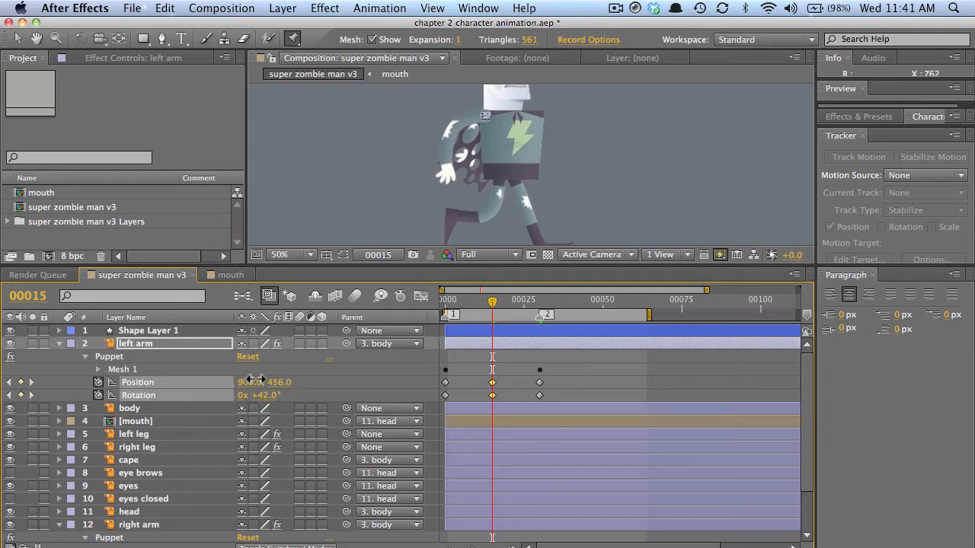
click(109, 357)
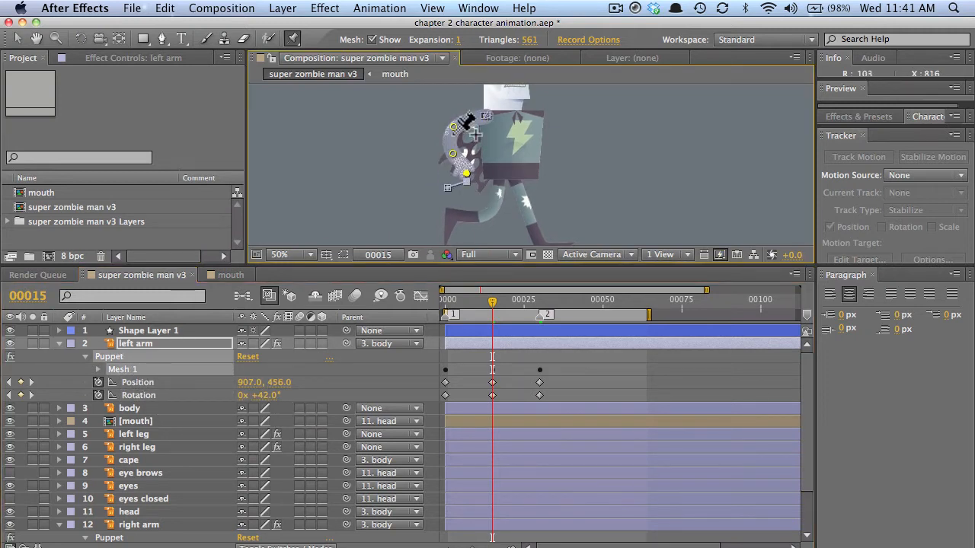
- Swing the right arm forward at frame 15 with Rotation -94° and raise its hand with the Puppet pins
scroll(234, 492, down, 3)
click(153, 521)
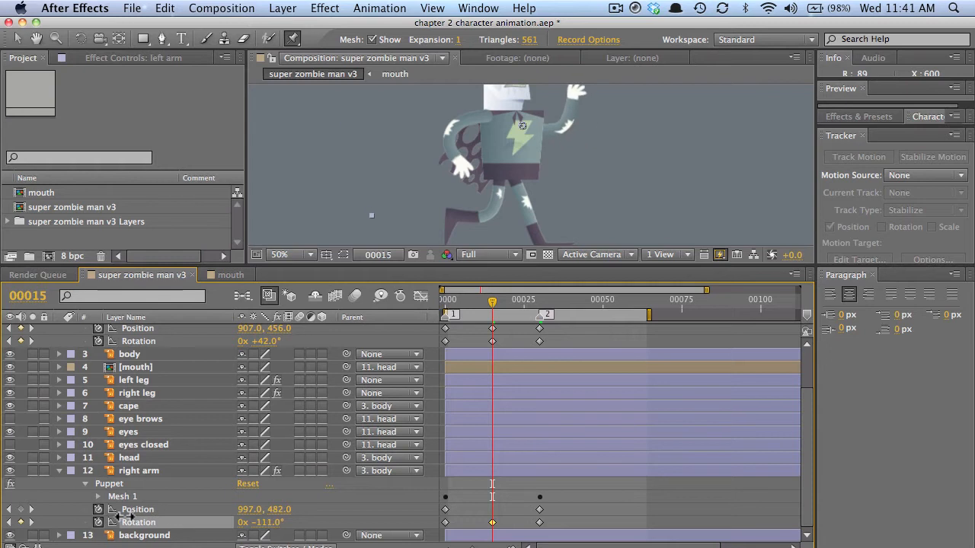
drag(446, 265, 467, 282)
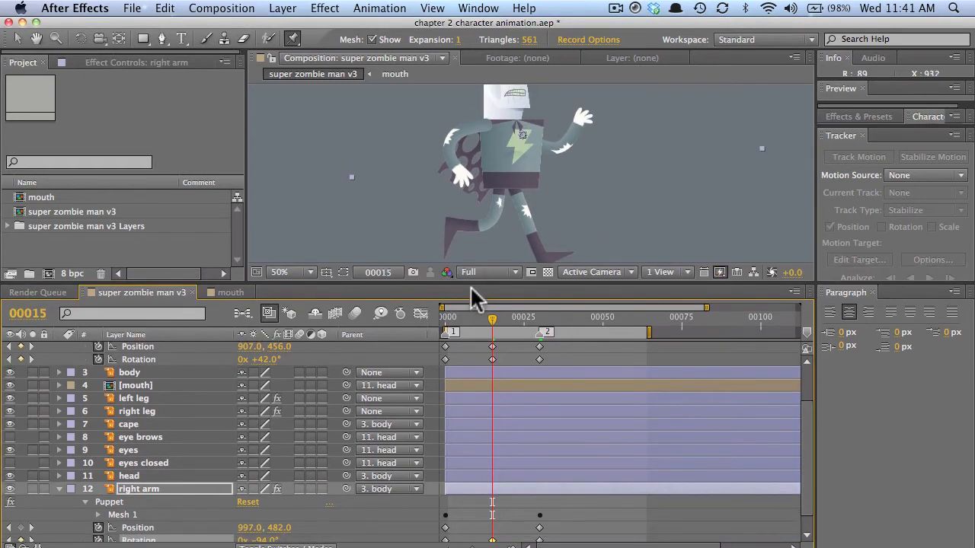
scroll(152, 526, down, 2)
click(149, 497)
drag(575, 131, 577, 113)
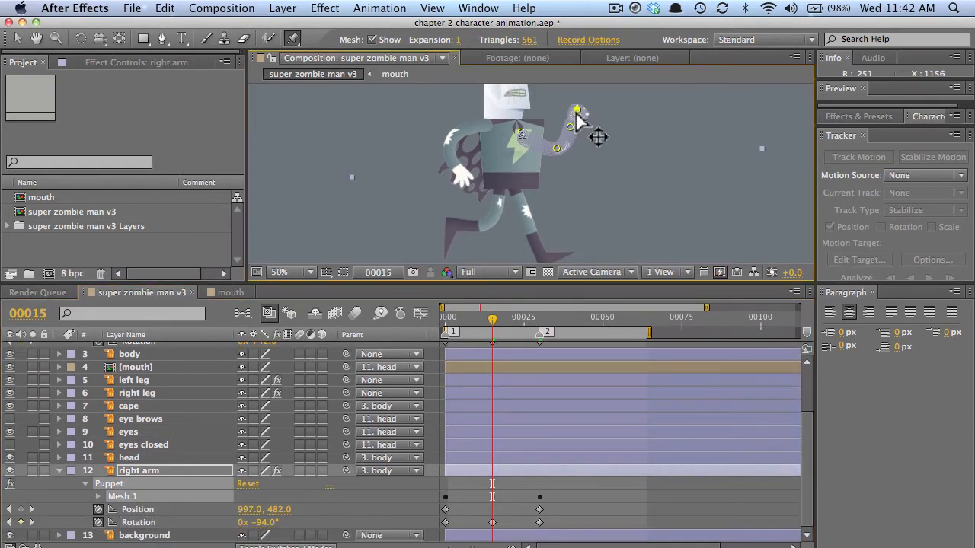
- Correct the Position of both arms at frame 7 and of the left arm at frame 23
key(v)
mouse_move(470, 314)
mouse_down()
mouse_move(449, 327)
mouse_move(494, 328)
mouse_move(441, 323)
mouse_move(495, 324)
mouse_move(465, 323)
mouse_up()
scroll(266, 473, up, 5)
drag(267, 401, 265, 401)
scroll(272, 464, down, 5)
drag(278, 521, 294, 515)
drag(492, 319, 515, 320)
scroll(280, 472, up, 5)
drag(273, 399, 253, 398)
- Set the left arm's Rotation to 62° at frame 15 and reposition its lower Puppet pins
drag(453, 323, 492, 307)
click(126, 386)
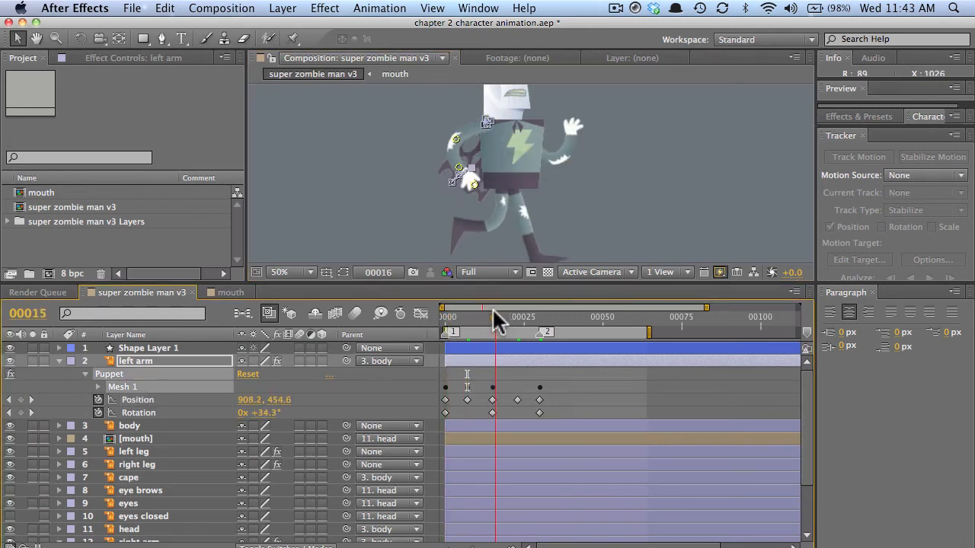
drag(272, 414, 290, 414)
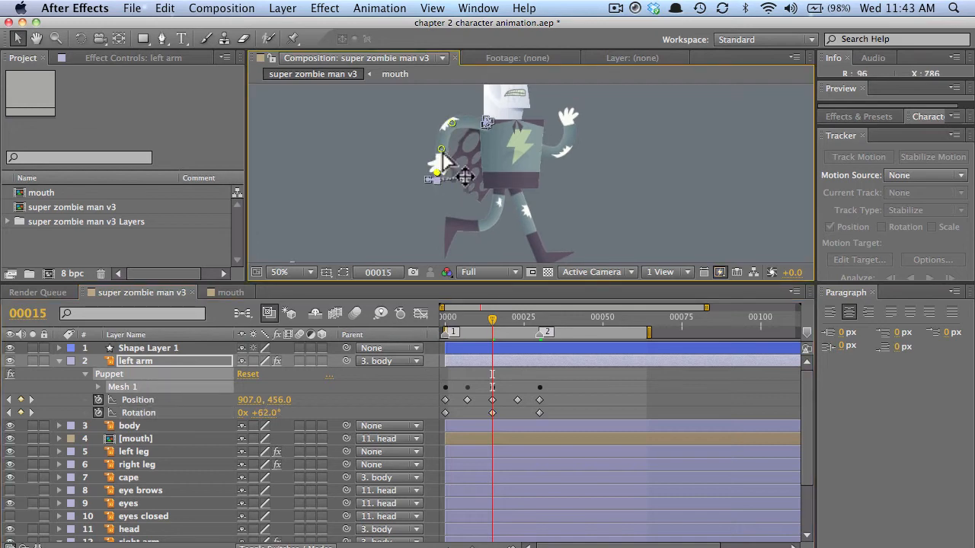
scroll(496, 483, down, 2)
mouse_move(491, 317)
mouse_down()
mouse_move(460, 323)
mouse_move(523, 327)
mouse_move(496, 322)
mouse_move(541, 315)
mouse_move(449, 312)
mouse_move(510, 309)
mouse_move(544, 322)
mouse_move(511, 328)
mouse_move(527, 312)
mouse_move(518, 311)
mouse_move(503, 315)
mouse_move(536, 315)
mouse_move(503, 322)
mouse_move(543, 318)
mouse_move(439, 323)
mouse_move(500, 318)
mouse_up()
click(142, 472)
drag(442, 322, 479, 320)
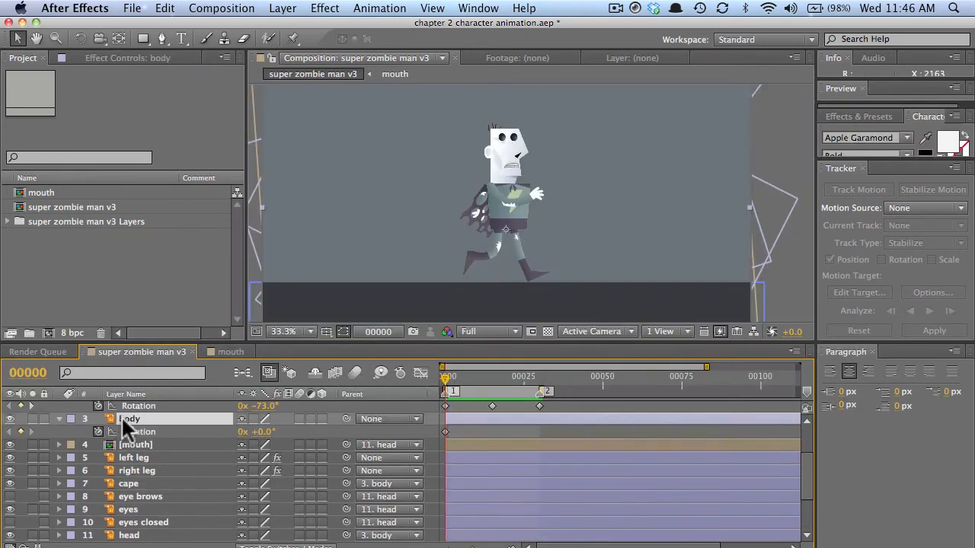
- Paste the body's starting keyframes at frame 30, and lower the body and tilt it forward at frame 15
scroll(66, 425, up, 3)
scroll(66, 476, down, 5)
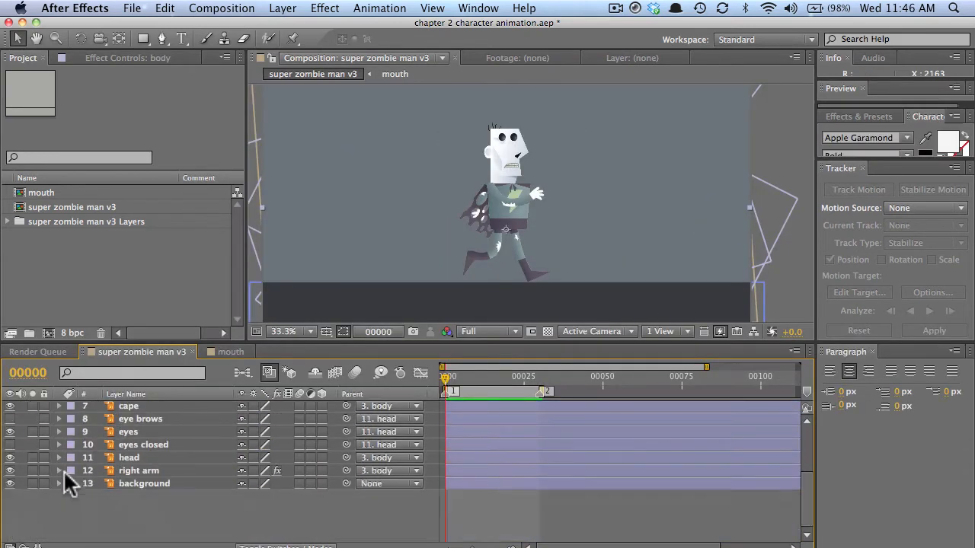
scroll(65, 476, up, 5)
click(537, 379)
key(super+v)
drag(537, 378, 493, 381)
click(20, 447)
mouse_move(279, 446)
mouse_down()
mouse_move(300, 444)
mouse_move(271, 458)
mouse_up()
- Tilt the body backward at frame 22 and set its Rotation to 6° at frames 30 and 0
drag(492, 378, 507, 379)
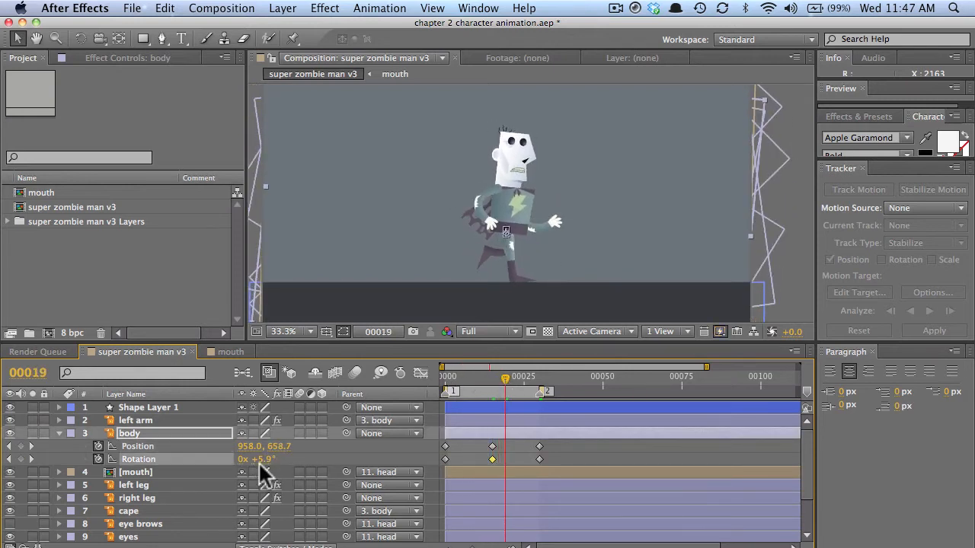
drag(261, 460, 251, 460)
drag(507, 378, 539, 381)
drag(288, 457, 265, 455)
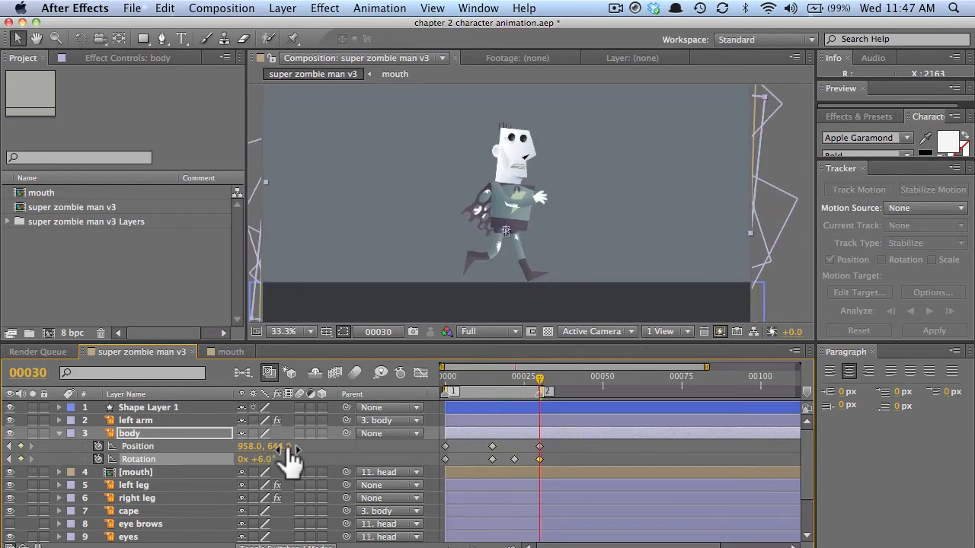
key(j)
key(j)
key(j)
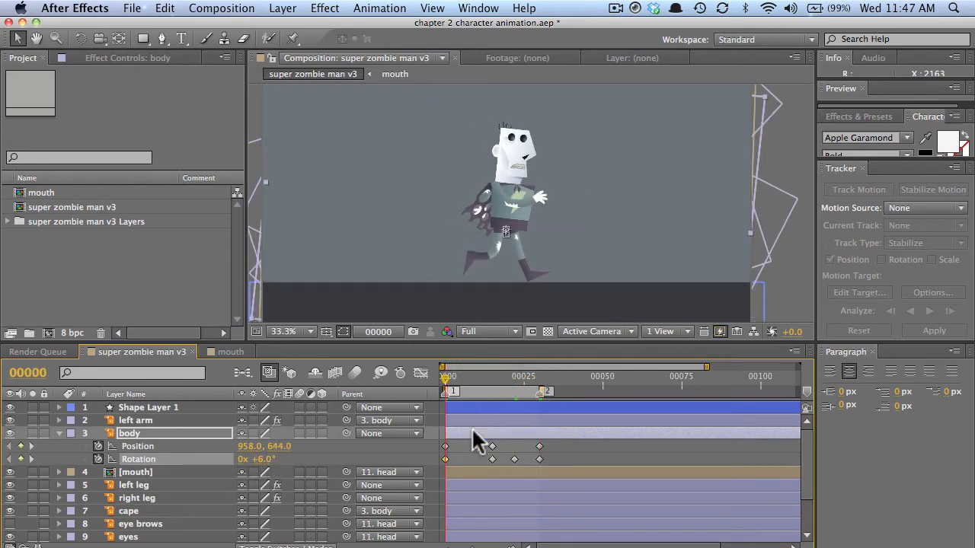
click(454, 375)
drag(275, 447, 292, 450)
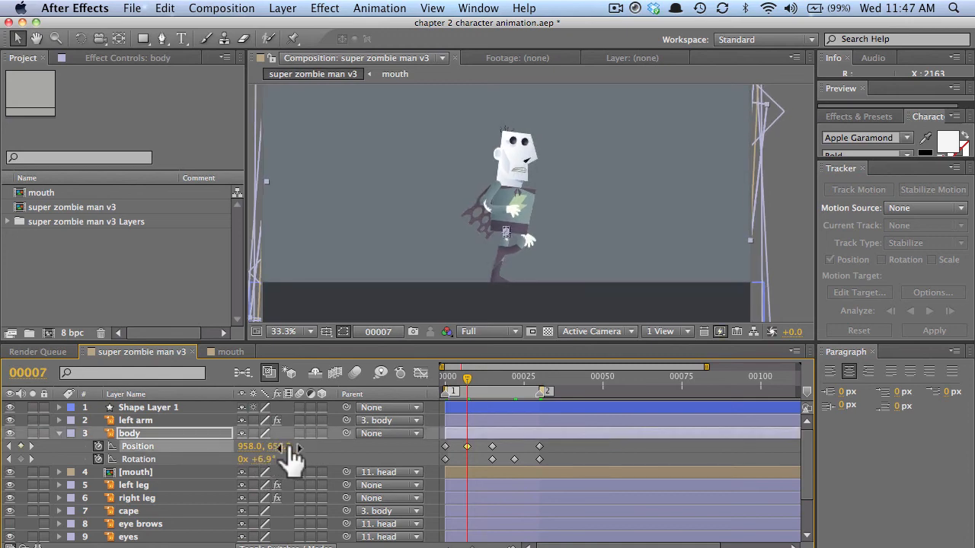
key(ctrl+z)
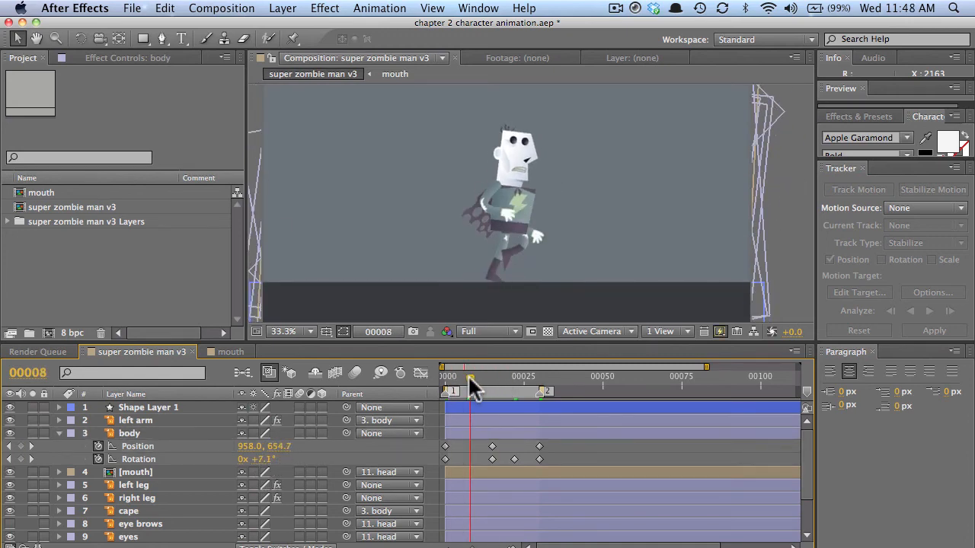
- Move the body's raised Position keyframes to frames 7 and 22, and copy its frame 15 Position keyframe to frames 0 and 30
click(458, 377)
drag(460, 376, 493, 379)
drag(446, 446, 515, 446)
click(493, 446)
key(super+c)
key(Home)
key(super+v)
click(540, 380)
key(super+v)
- Copy the body's Rotation keyframe from frame 22 to frame 7 and preview the walk cycle
drag(540, 380, 493, 388)
drag(505, 457, 519, 460)
key(super+c)
click(468, 376)
key(super+v)
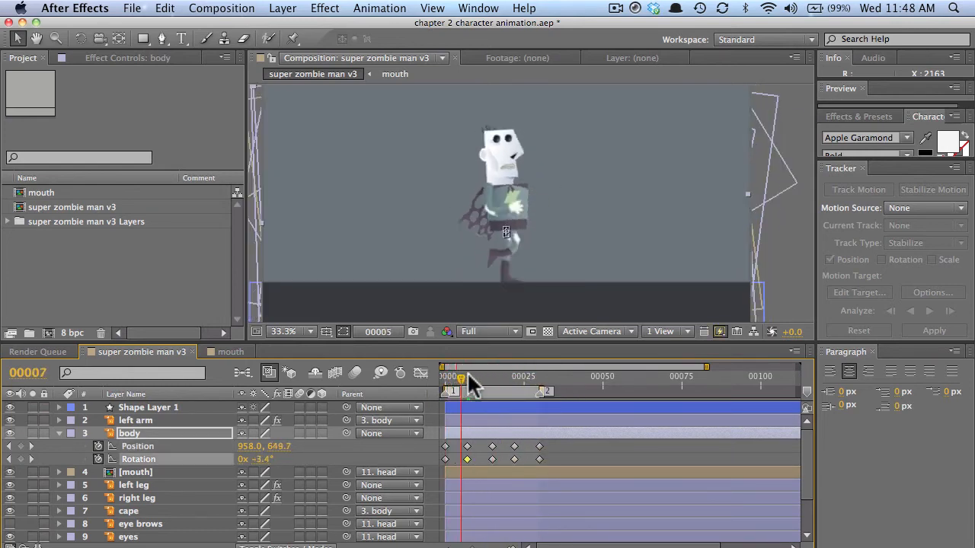
mouse_move(467, 376)
mouse_down()
mouse_move(555, 391)
mouse_move(470, 392)
mouse_up()
key(space)
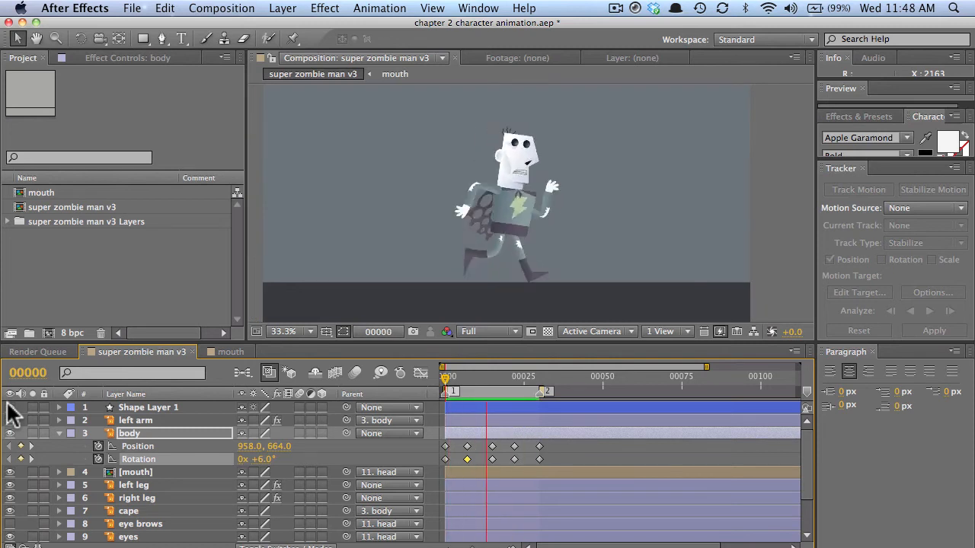
- Add Position and Rotation keyframes to the head layer at frames 0, 30 and 15
click(442, 378)
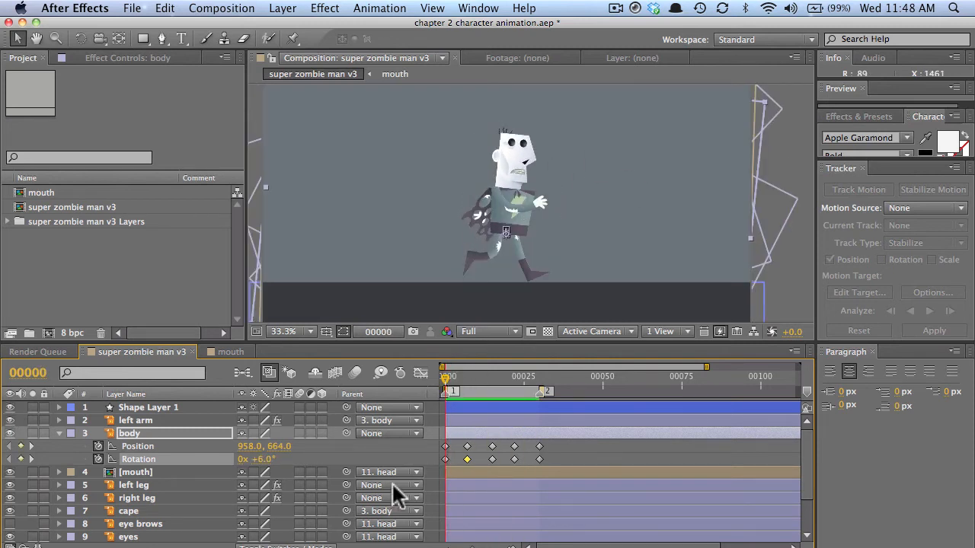
scroll(176, 518, down, 3)
click(131, 509)
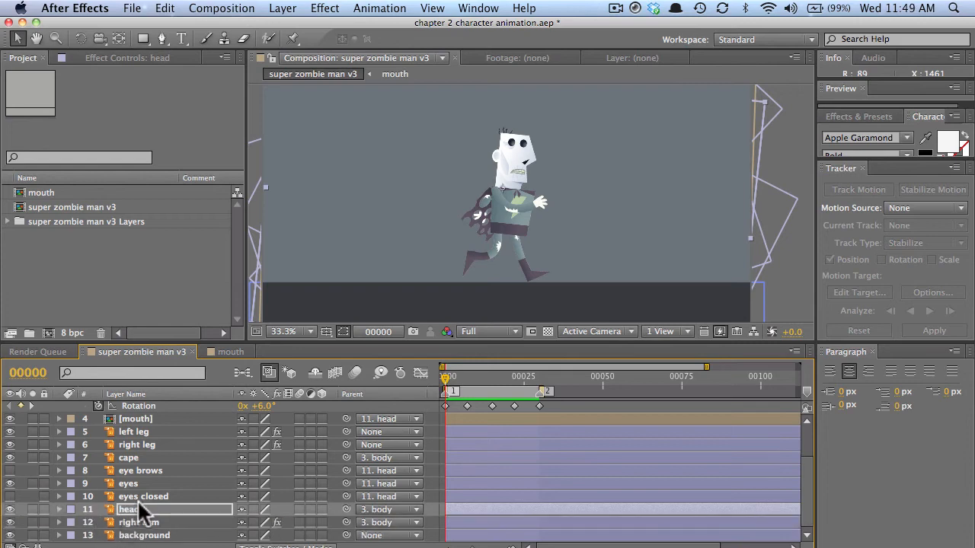
key(u)
drag(445, 376, 537, 379)
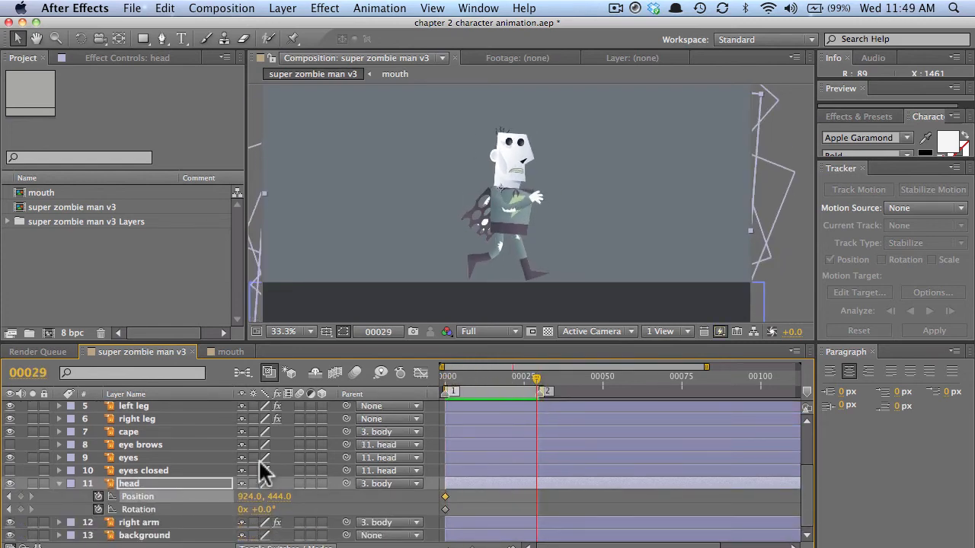
text(30)
key(Return)
click(21, 497)
click(20, 510)
click(492, 378)
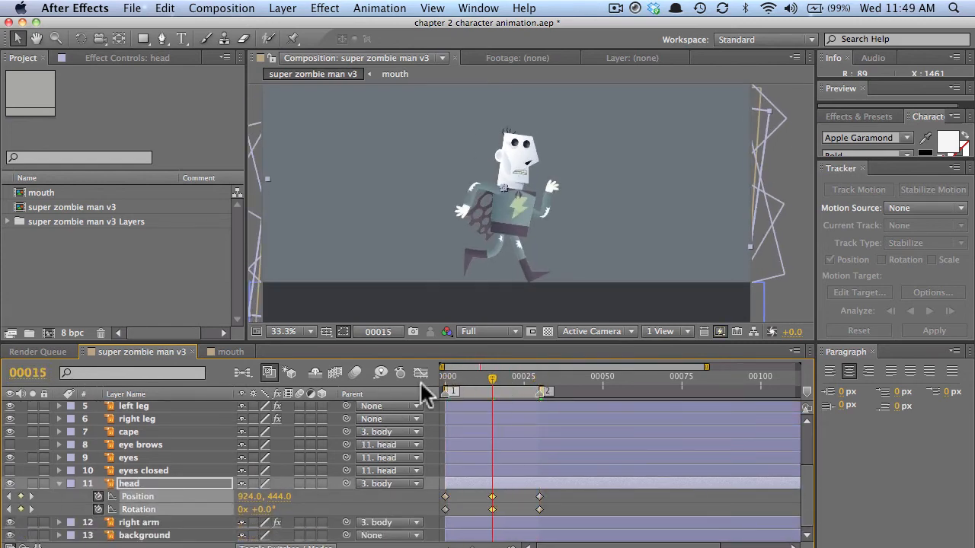
- Tilt the head at frame 7, set its Rotation to 9° at frame 23, and preview the animation
click(467, 376)
drag(259, 510, 267, 510)
drag(495, 377, 518, 377)
drag(263, 509, 271, 508)
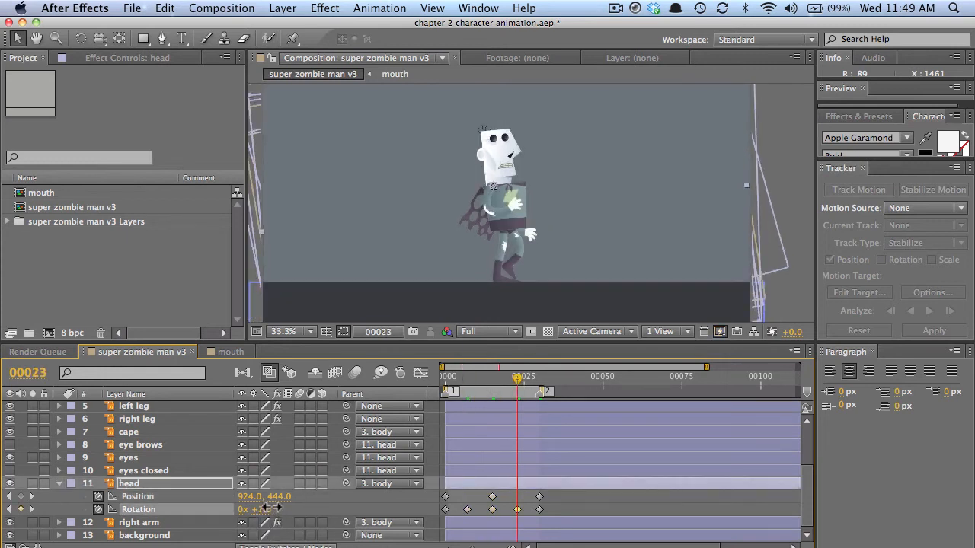
key(space)
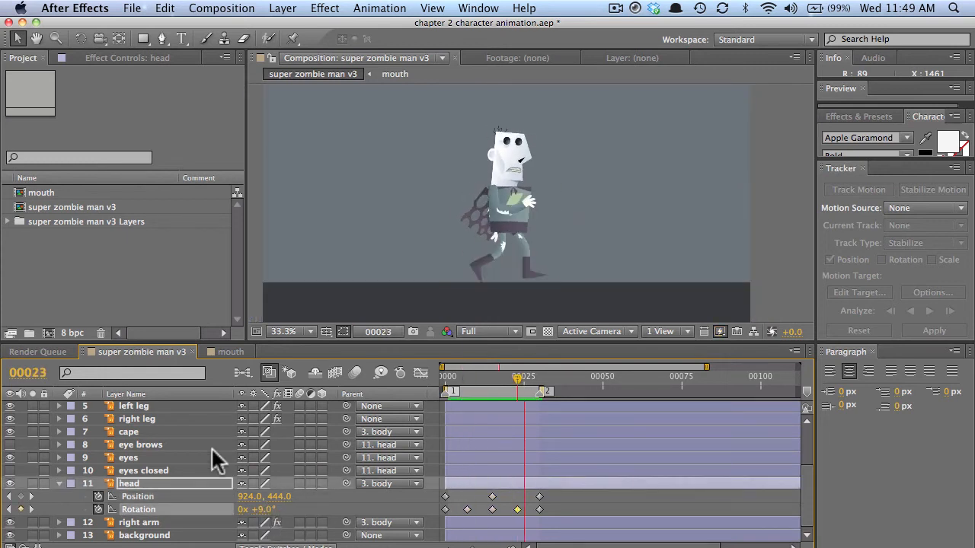
- Shift the head's three middle Rotation keyframes one frame earlier
click(492, 377)
drag(492, 510, 489, 509)
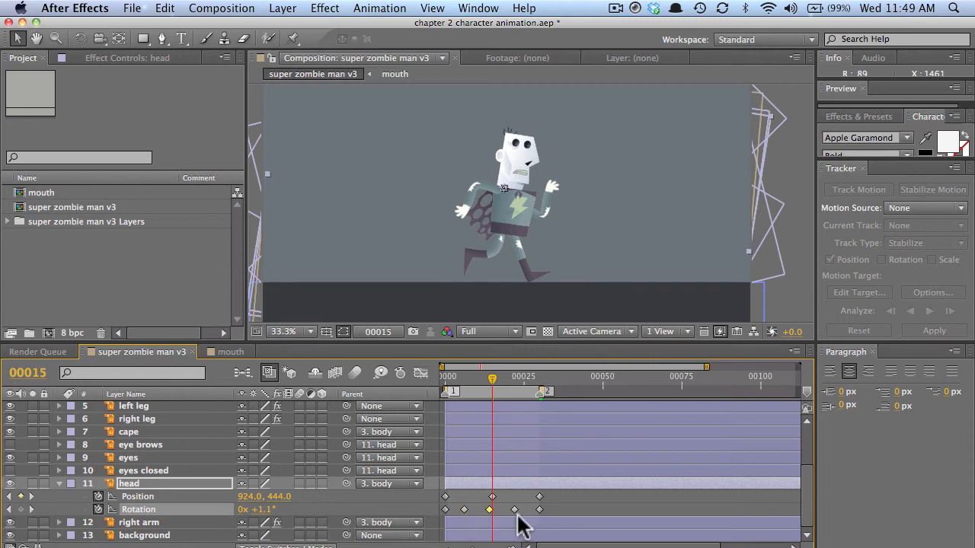
- Step through the head's Rotation keyframes, save the project, and preview the walk cycle
key(Home)
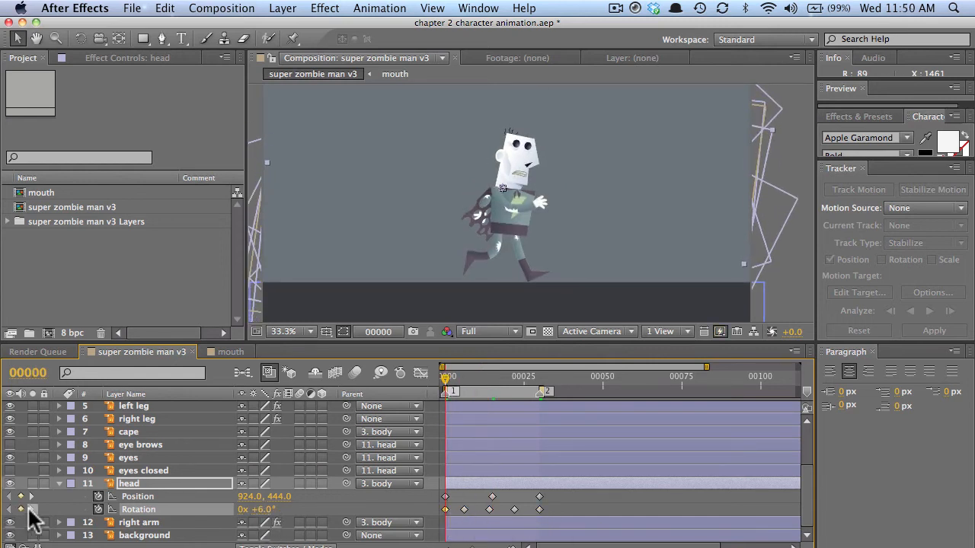
click(32, 509)
click(31, 509)
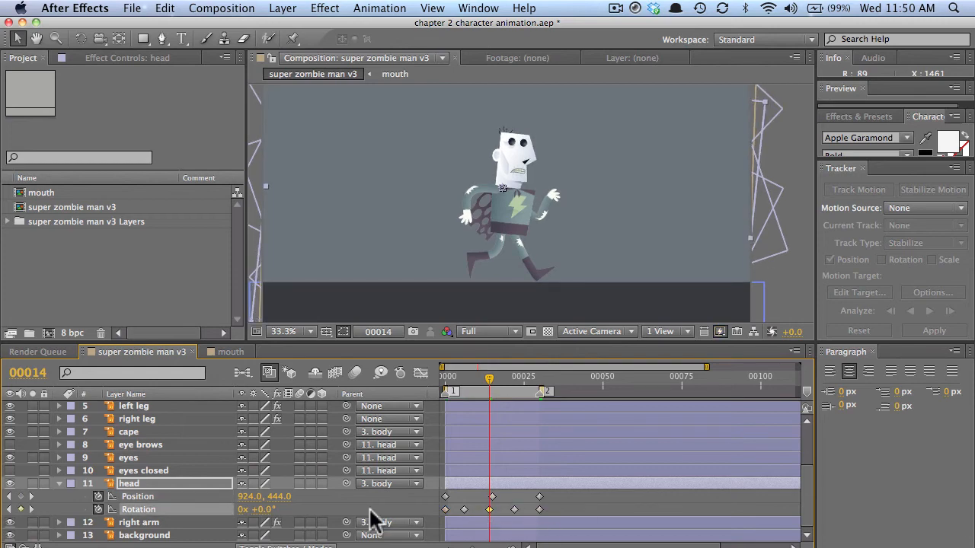
click(31, 509)
key(Home)
key(super+s)
key(space)
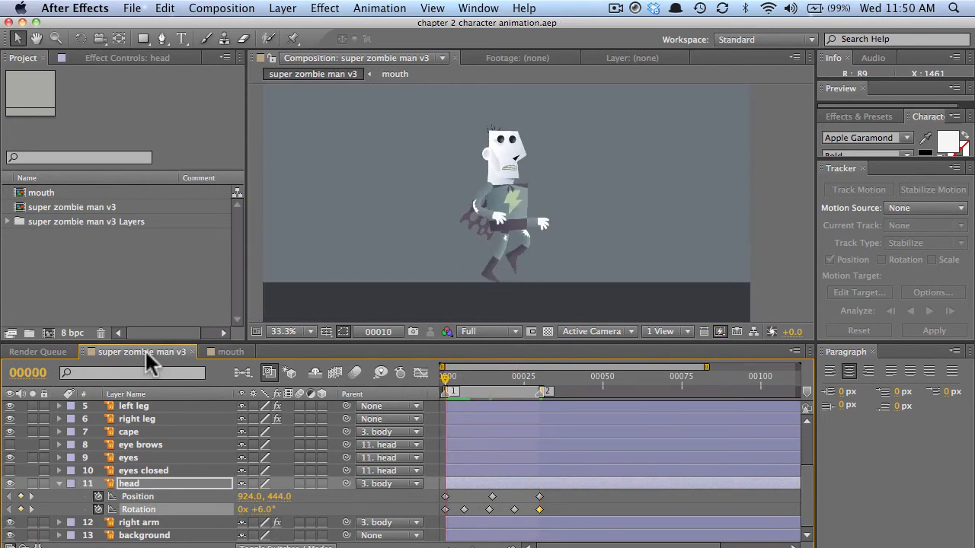
- Add Position keyframes to the head layer at frames 6 and 22
click(463, 376)
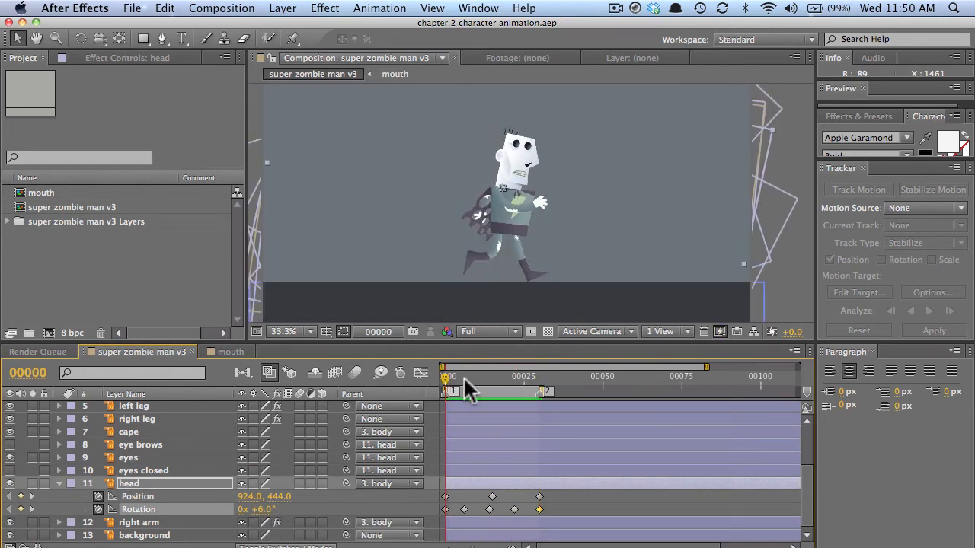
click(463, 376)
key(space)
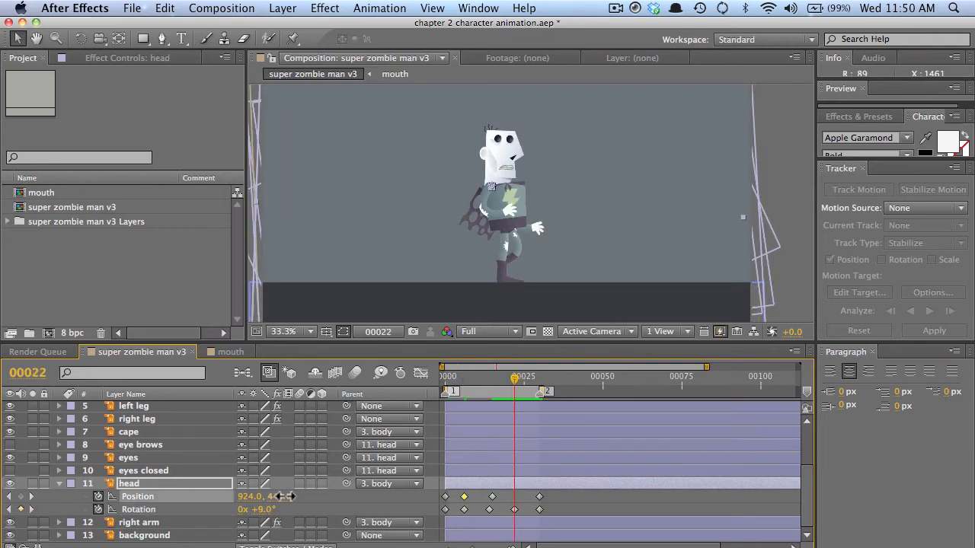
key(j)
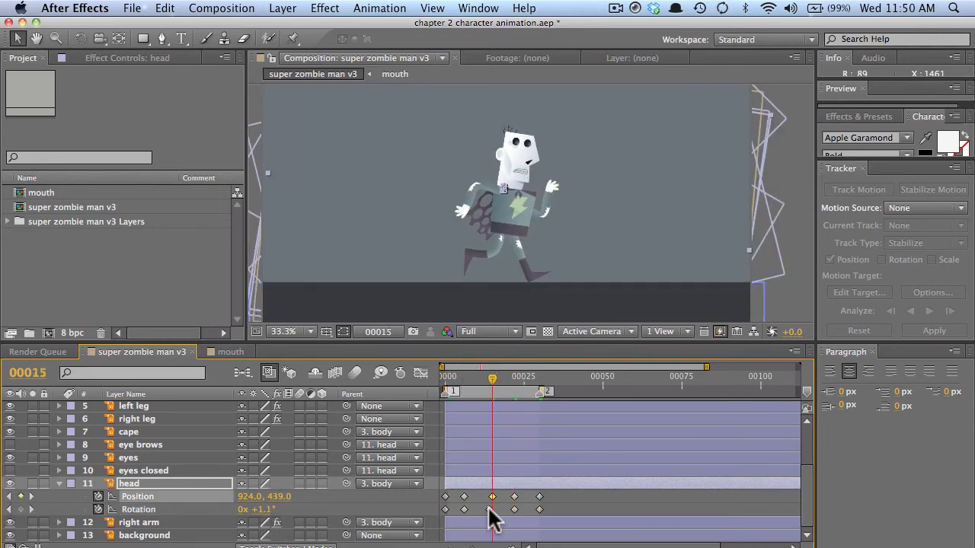
- Move the head's middle Rotation keyframe to frame 15, set Rotation to -13° and Position to 924, 450, and preview
drag(489, 510, 491, 510)
drag(263, 509, 275, 497)
key(space)
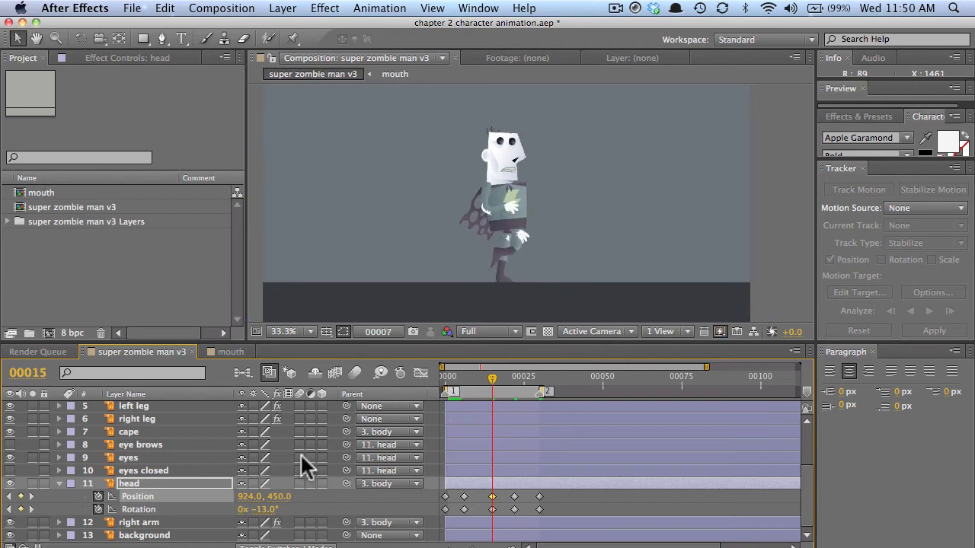
- Collapse the head and body properties, and add Position and Rotation keyframes to the cape layer at frame 0
key(u)
click(128, 458)
scroll(78, 432, up, 3)
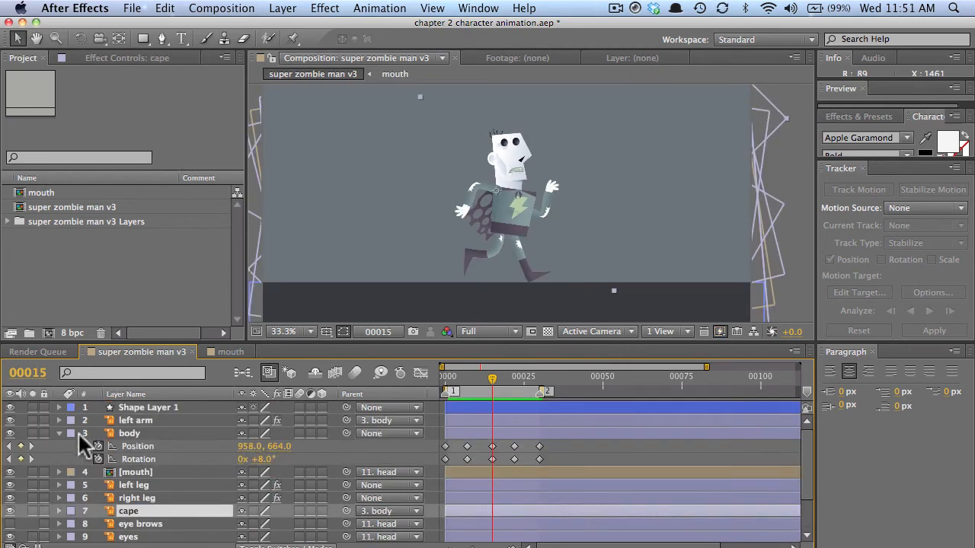
click(61, 433)
drag(474, 380, 448, 385)
key(r)
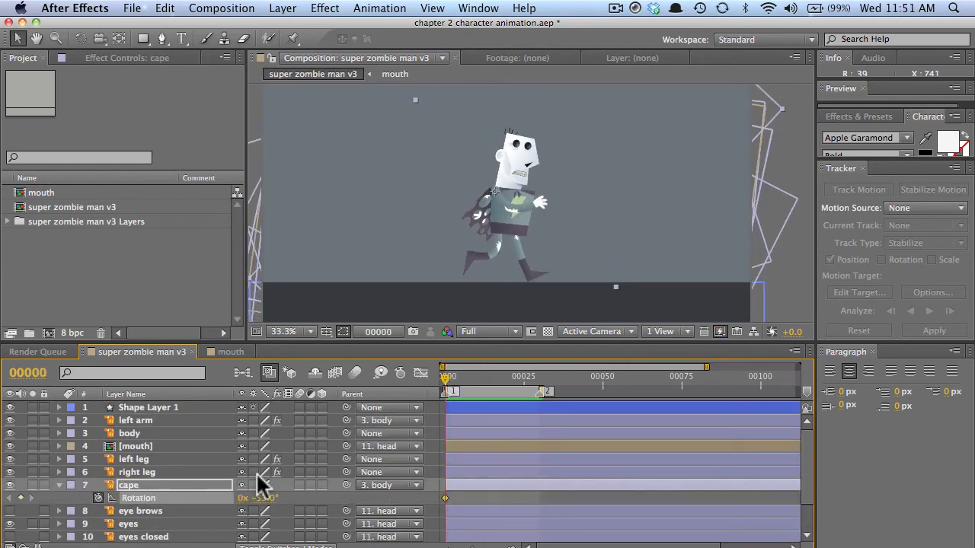
key(shift+p)
key(alt+shift+p)
key(alt+shift+r)
- Place Puppet pins across the cape and rotate the cape so it lifts out behind the body at frame 0
key(ctrl+p)
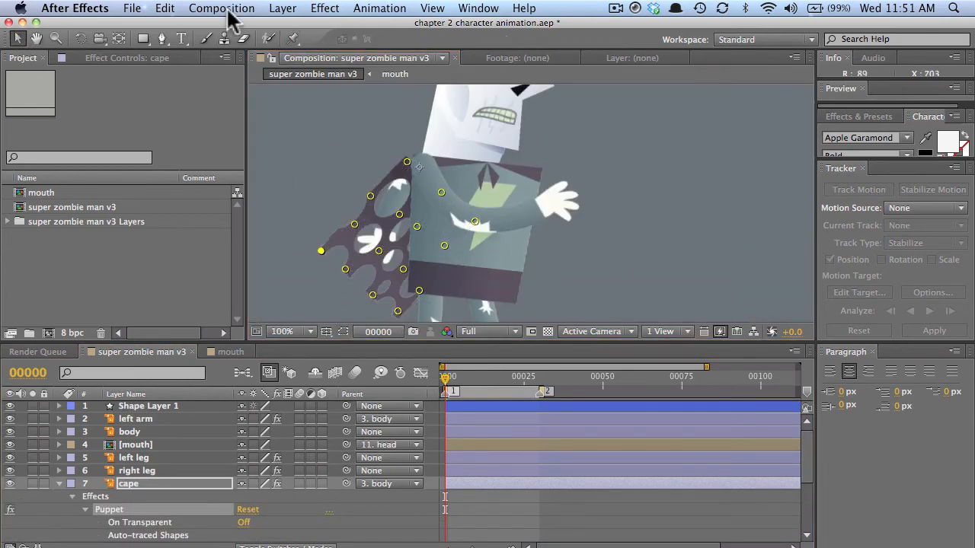
scroll(463, 522, down, 3)
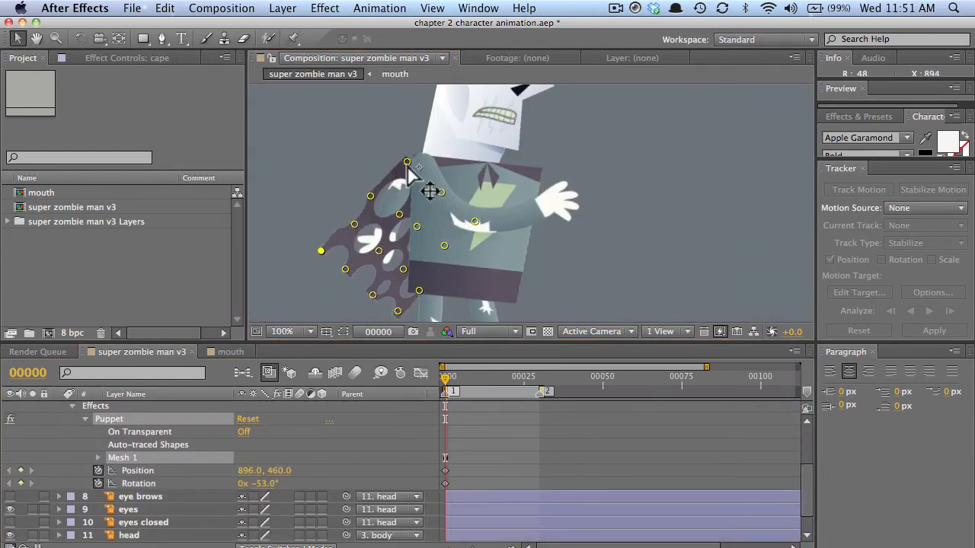
click(370, 196)
key(r)
drag(258, 471, 292, 470)
key(u)
scroll(503, 437, down, 4)
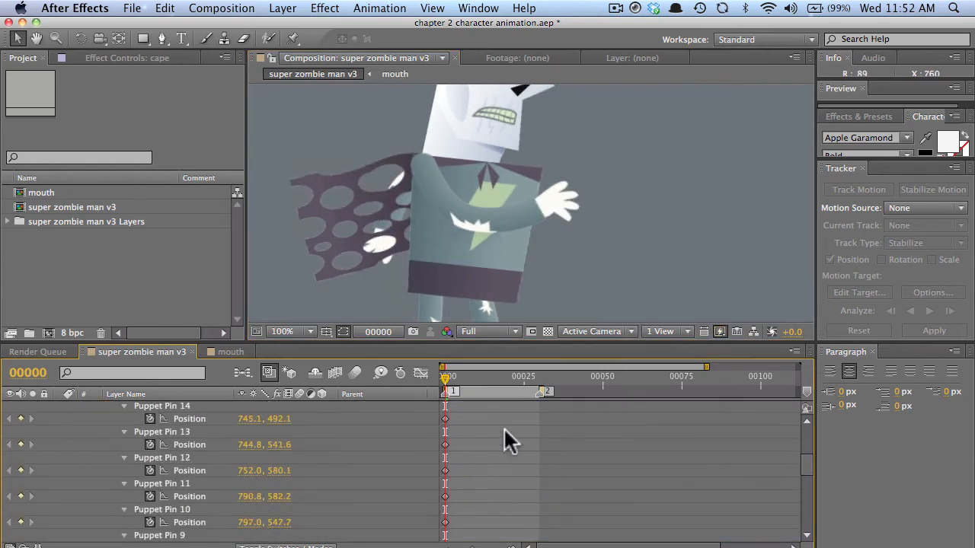
- Copy the cape's Puppet pin, Position and Rotation keyframes from frame 0 to frame 30
key(k)
scroll(471, 423, up, 2)
drag(466, 428, 443, 472)
key(super+c)
key(super+v)
- Set the cape's Rotation to -7° at frame 15 and move its Puppet pins to give the trailing cape a wave
drag(439, 374, 492, 377)
drag(263, 466, 283, 465)
scroll(137, 457, up, 10)
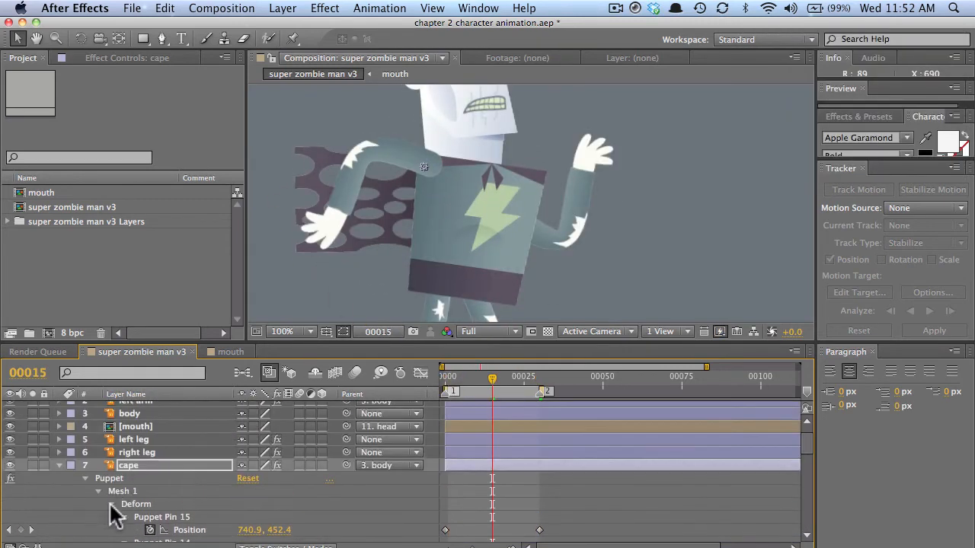
click(111, 504)
click(98, 491)
click(109, 479)
drag(381, 222, 380, 212)
drag(373, 162, 338, 231)
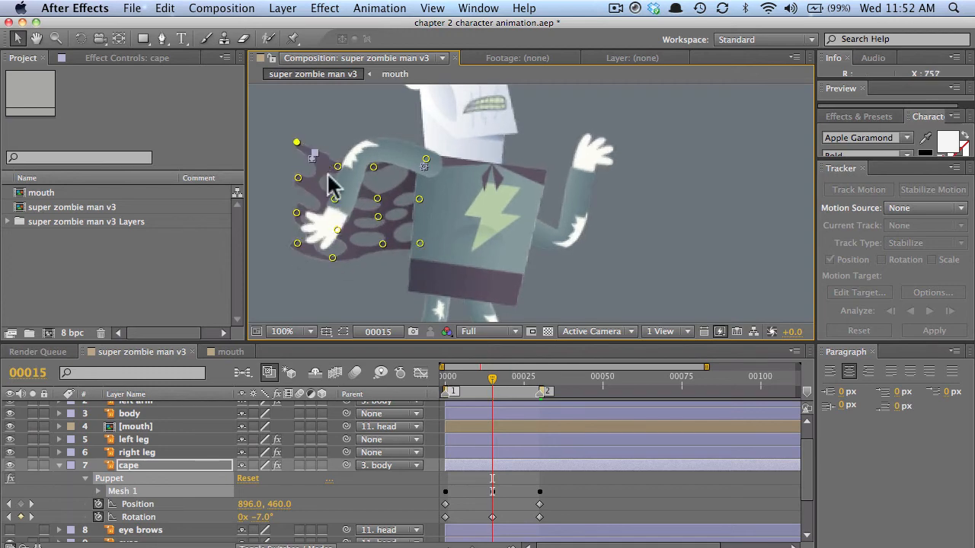
- Set the cape's Rotation to -27.4° at frame 7 and raise its inner Puppet pins to bend the fabric
drag(492, 378, 467, 376)
drag(268, 519, 257, 518)
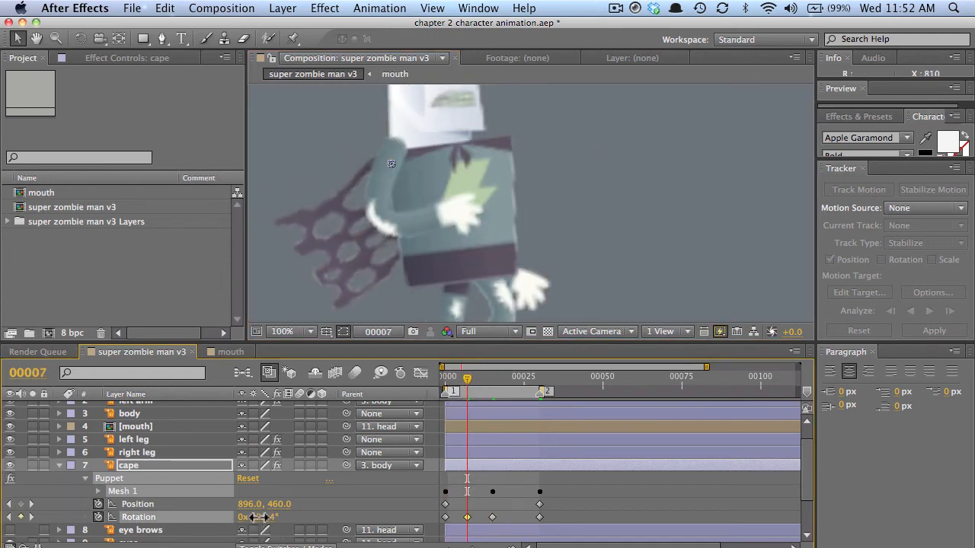
mouse_move(467, 378)
mouse_down()
mouse_move(447, 376)
mouse_move(464, 381)
mouse_up()
click(327, 234)
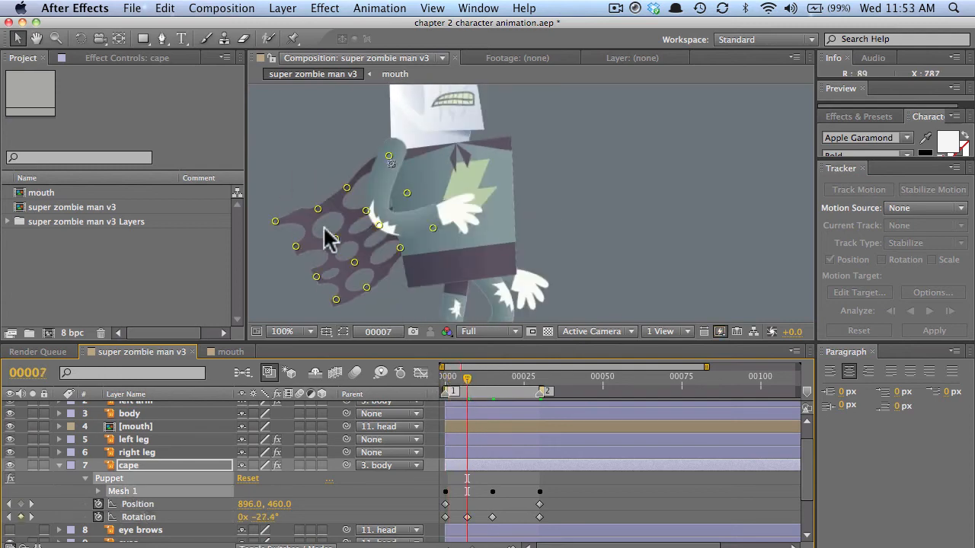
mouse_move(364, 210)
mouse_down()
mouse_move(370, 242)
mouse_move(358, 199)
mouse_up()
- Reshape the cape at frame 12 by lowering the tail's Puppet pins and raising the ones nearer the body
mouse_move(466, 377)
mouse_down()
mouse_move(455, 374)
mouse_move(483, 376)
mouse_up()
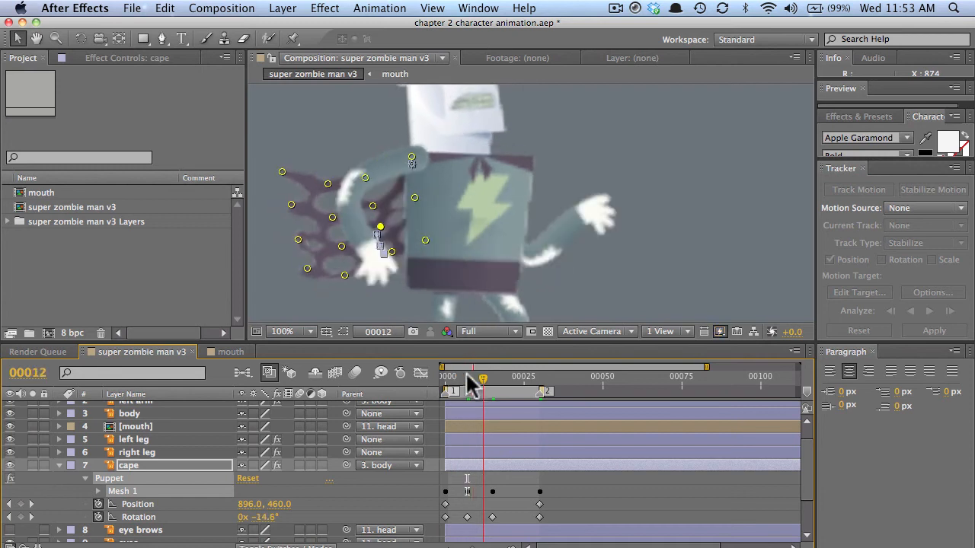
drag(365, 188, 363, 168)
drag(307, 269, 310, 290)
drag(298, 240, 295, 261)
drag(291, 205, 287, 226)
drag(281, 173, 276, 194)
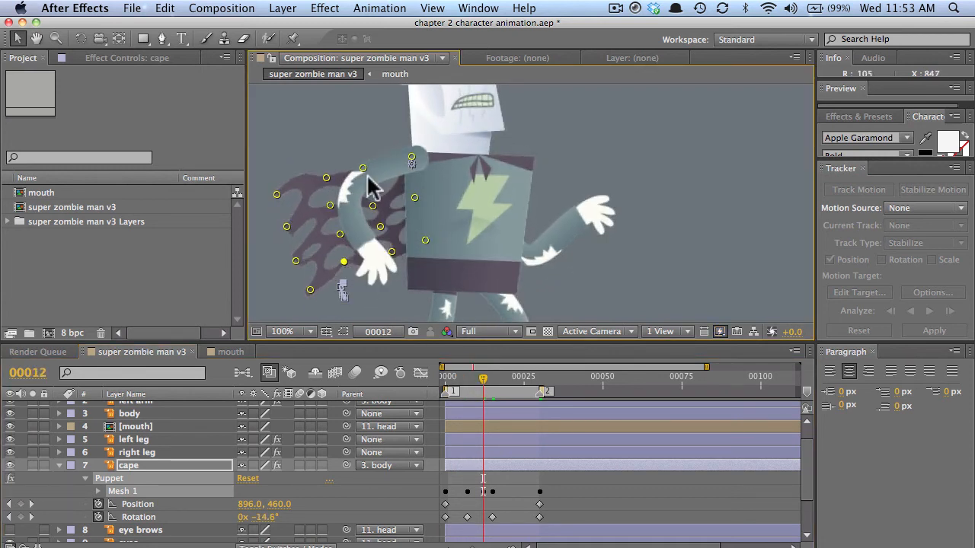
drag(373, 205, 370, 190)
drag(380, 226, 375, 210)
drag(391, 252, 387, 234)
- Reshape the cape at frame 21 by raising its upper and inner Puppet pins, and adjust its Rotation
drag(483, 377, 511, 377)
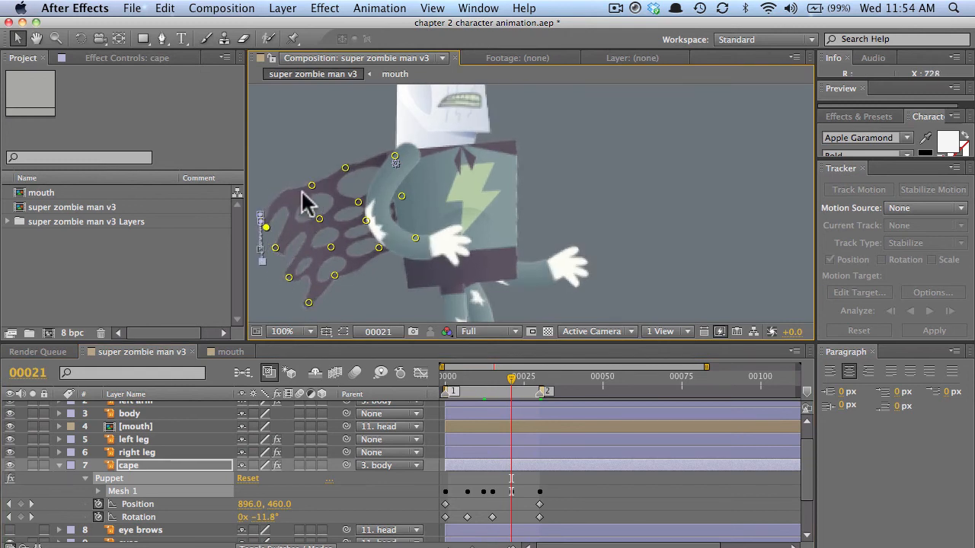
drag(321, 216, 359, 209)
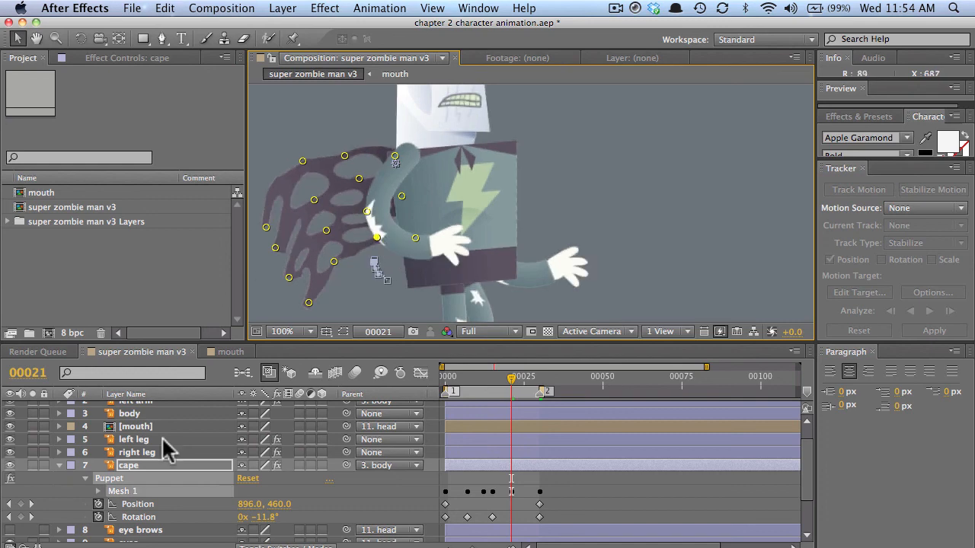
drag(263, 517, 288, 520)
- Reveal the cape's individual Puppet pins under the mesh's Deform group and remove their Position keyframes at frame 21
drag(511, 376, 483, 389)
click(503, 481)
click(99, 491)
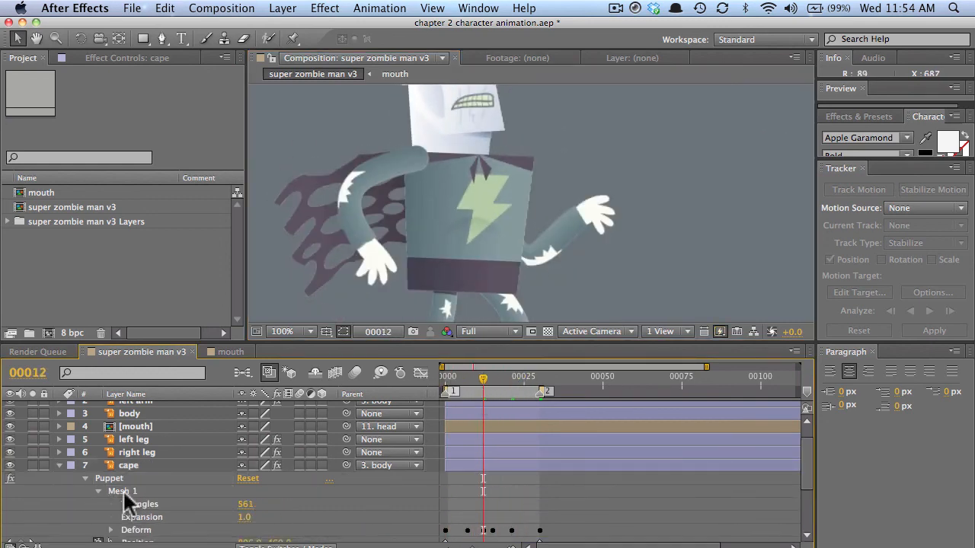
scroll(125, 497, down, 3)
click(113, 433)
click(111, 484)
scroll(507, 435, down, 3)
scroll(515, 424, down, 10)
scroll(435, 402, up, 4)
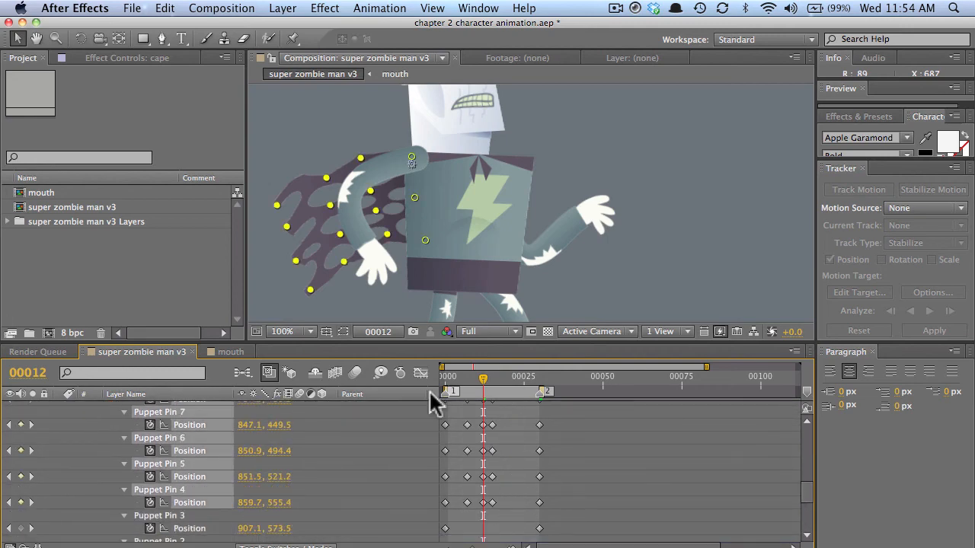
- Copy the cape's Puppet pin keyframes at frames 7 and 12 into the second half of the cycle
click(497, 379)
drag(502, 390, 500, 384)
scroll(457, 438, up, 8)
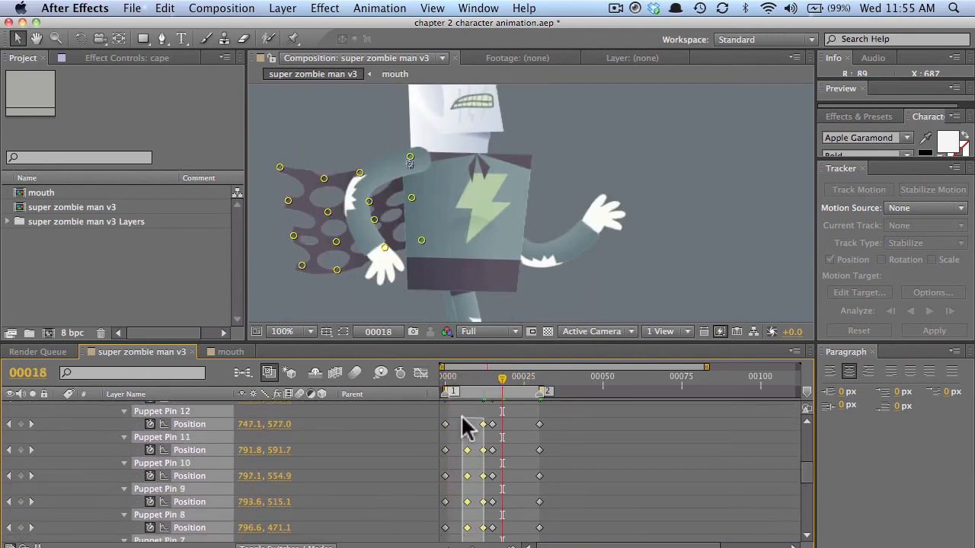
scroll(449, 437, down, 8)
- Reshape the cape at frame 30 by repositioning its inner and upper Puppet pins into a soft wave
drag(447, 386, 539, 386)
click(365, 278)
scroll(147, 496, up, 8)
click(146, 496)
drag(395, 247, 397, 252)
drag(383, 215, 385, 221)
drag(376, 196, 370, 174)
click(291, 180)
drag(293, 184, 338, 196)
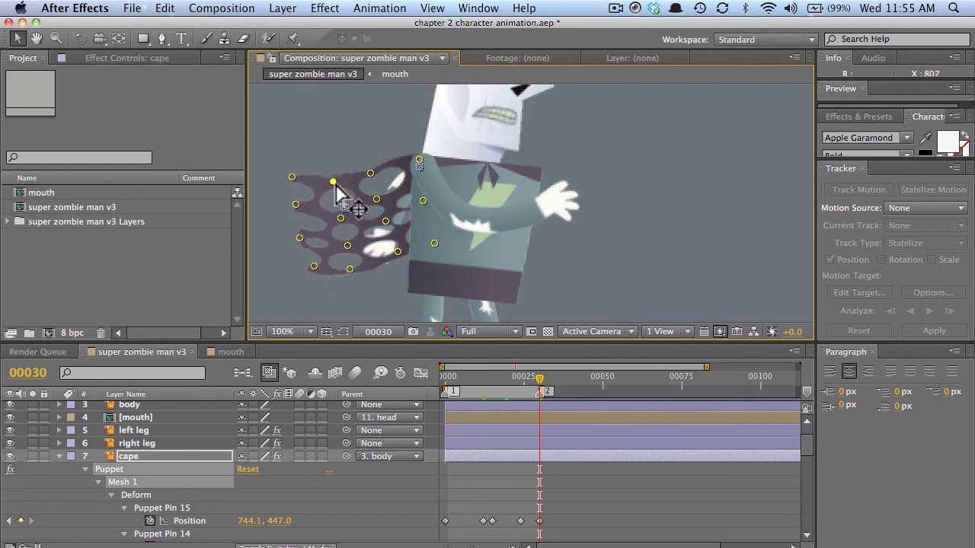